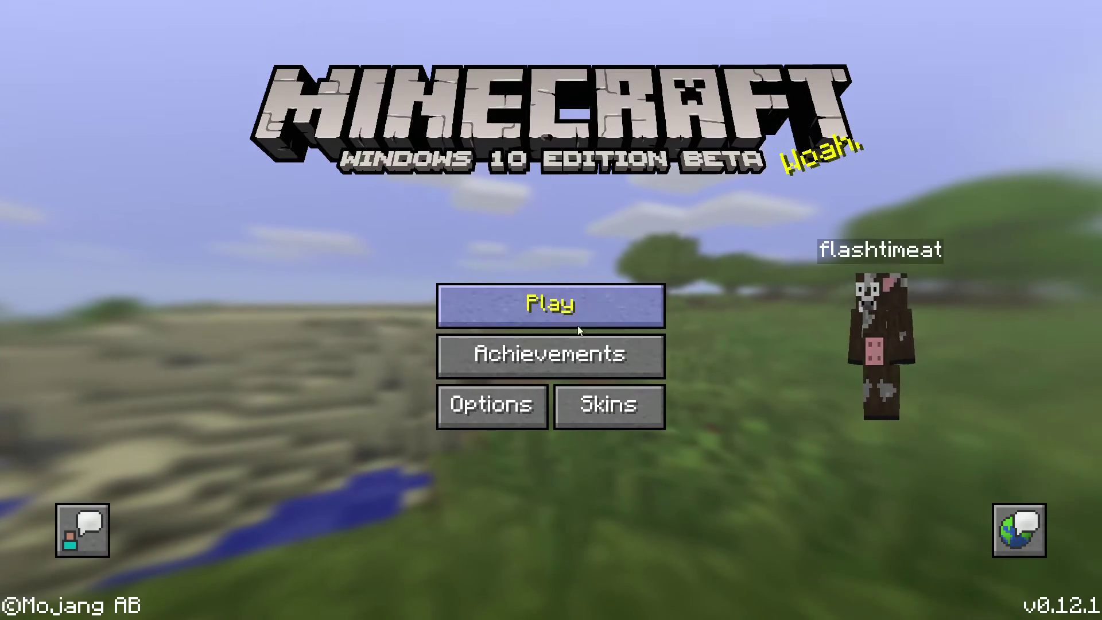
Choose Play on the Minecraft title screen to show the saved worlds
click(591, 291)
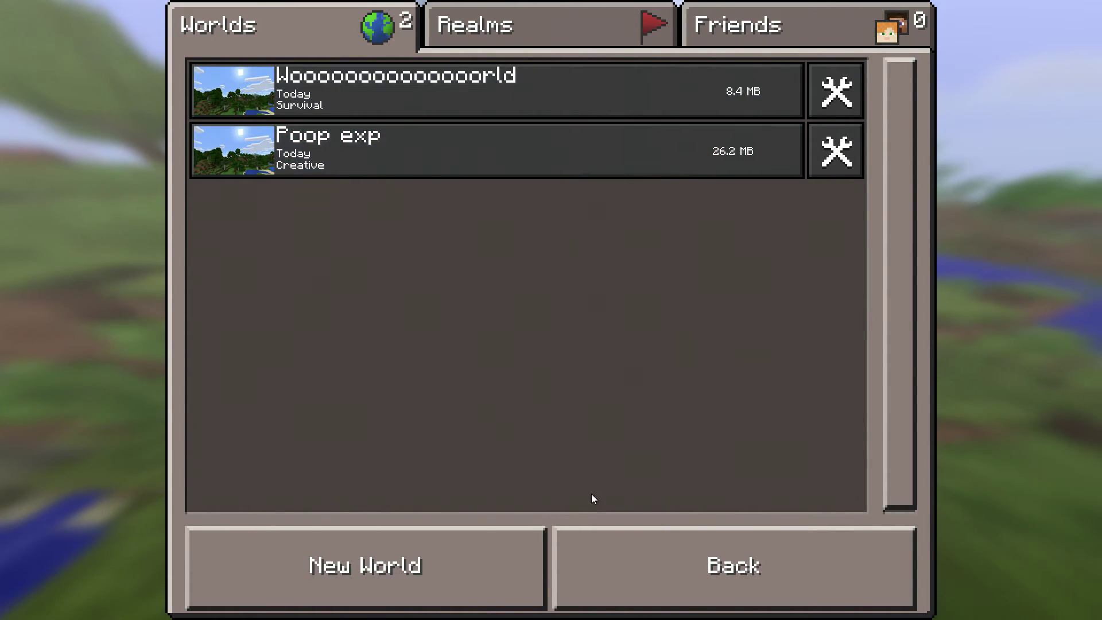
Create a new world and name it 'Test worooeoadf'
click(383, 556)
click(280, 158)
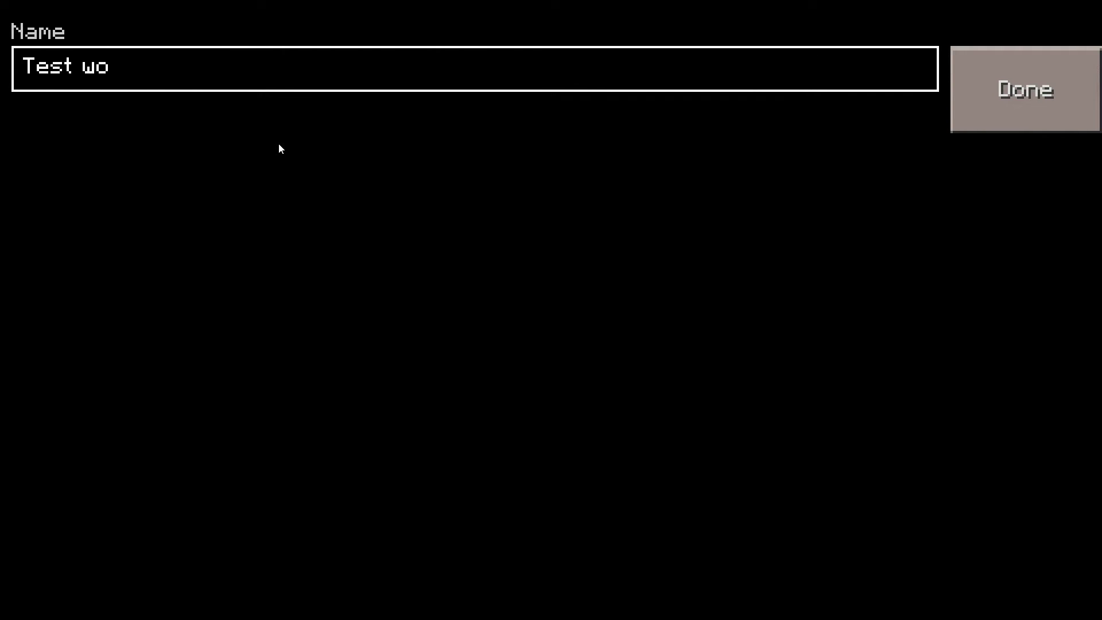
text(rooeoadf)
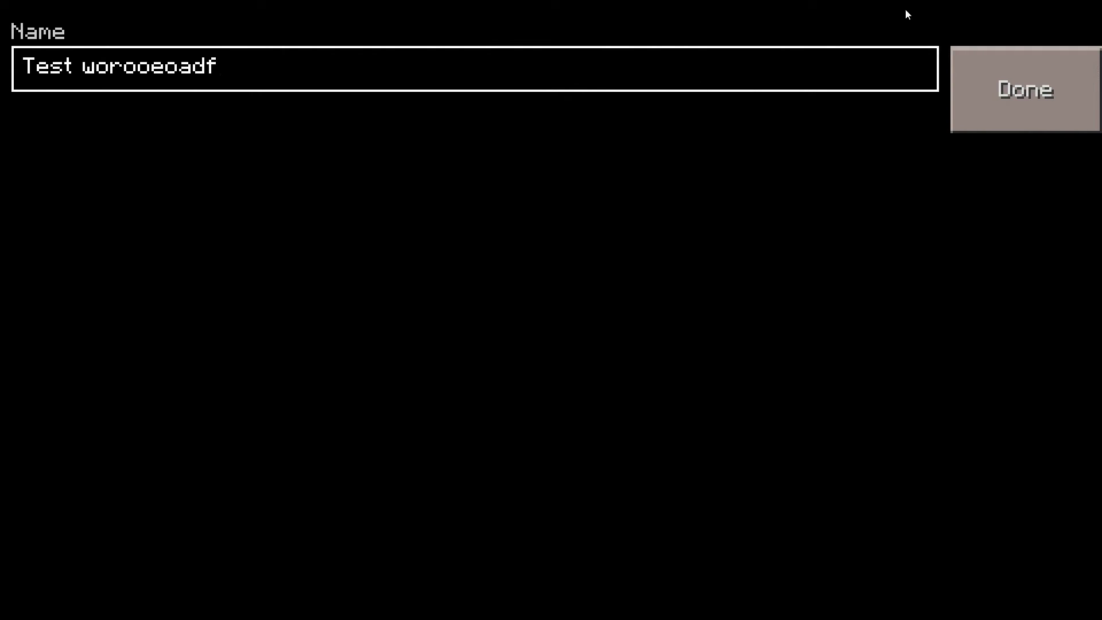
click(1001, 67)
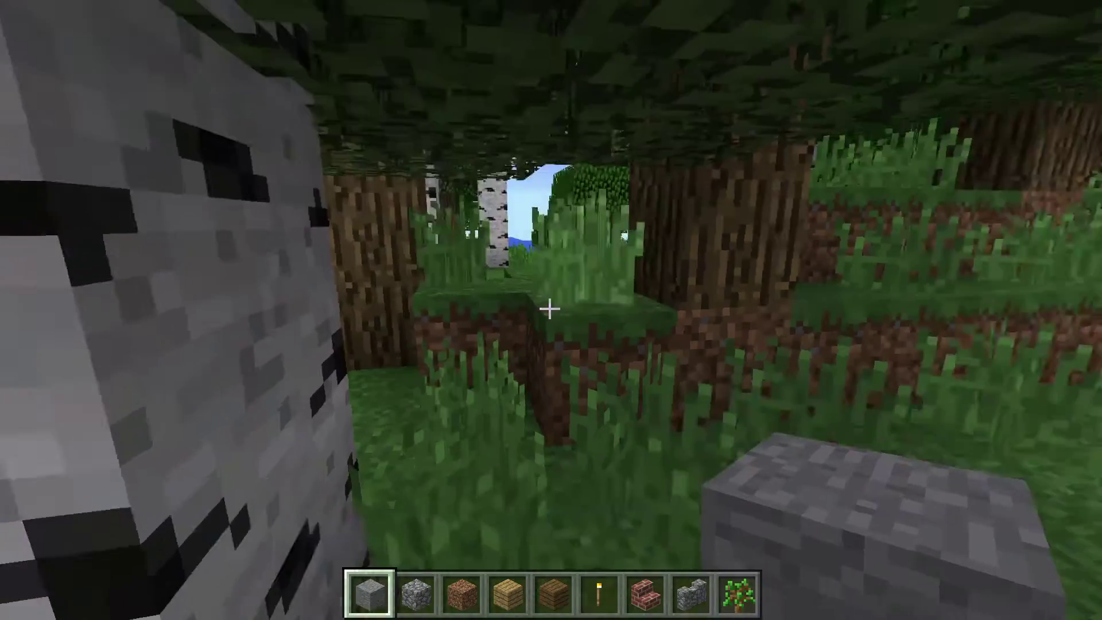
scroll(552, 311, down, 1)
Walk toward the birch grove across the river, break a dirt block, then pause
key(Escape)
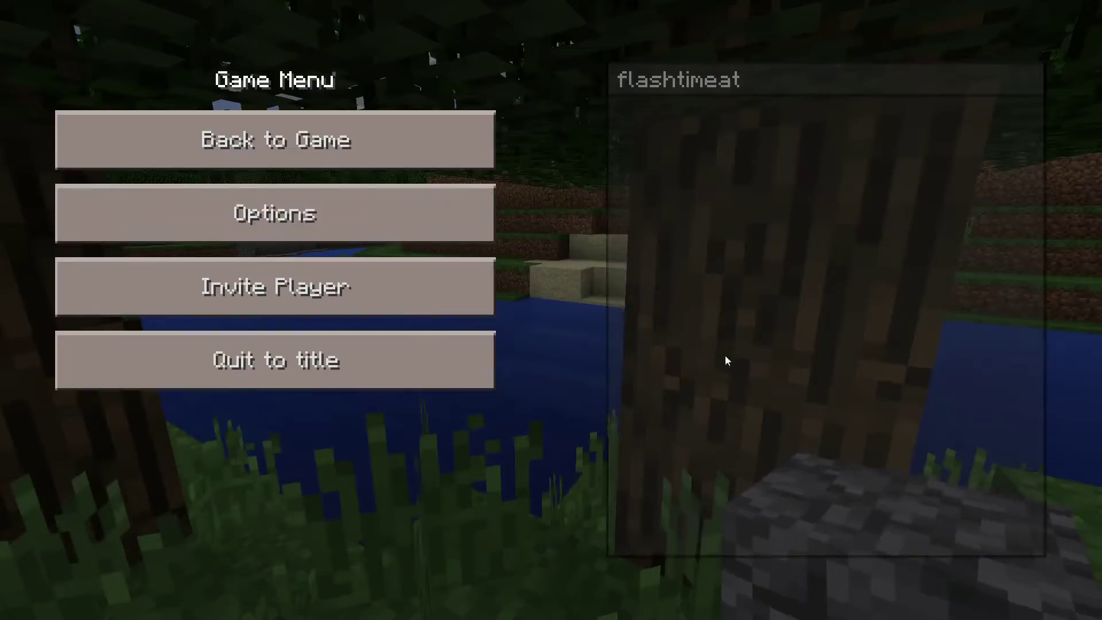
key(Escape)
scroll(551, 310, down, 1)
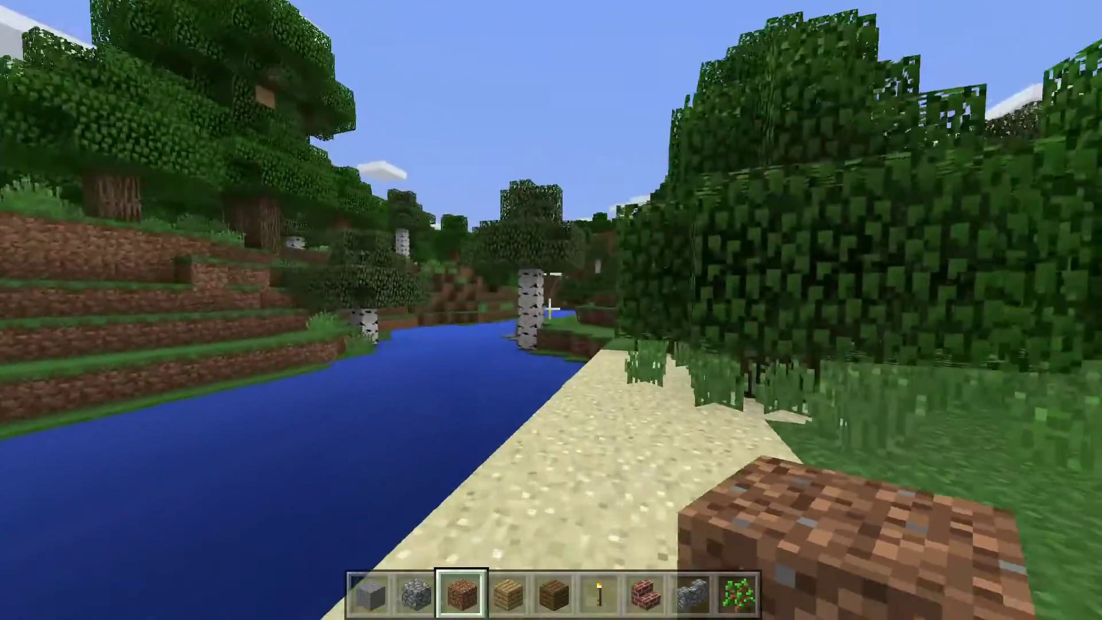
key(w)
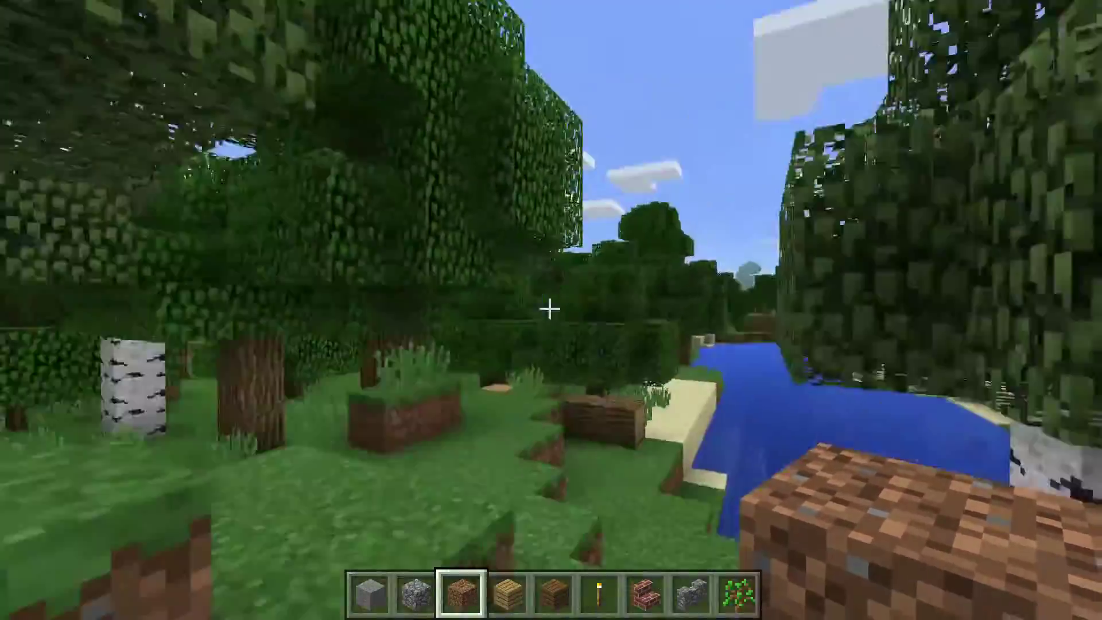
key(Escape)
key(Escape)
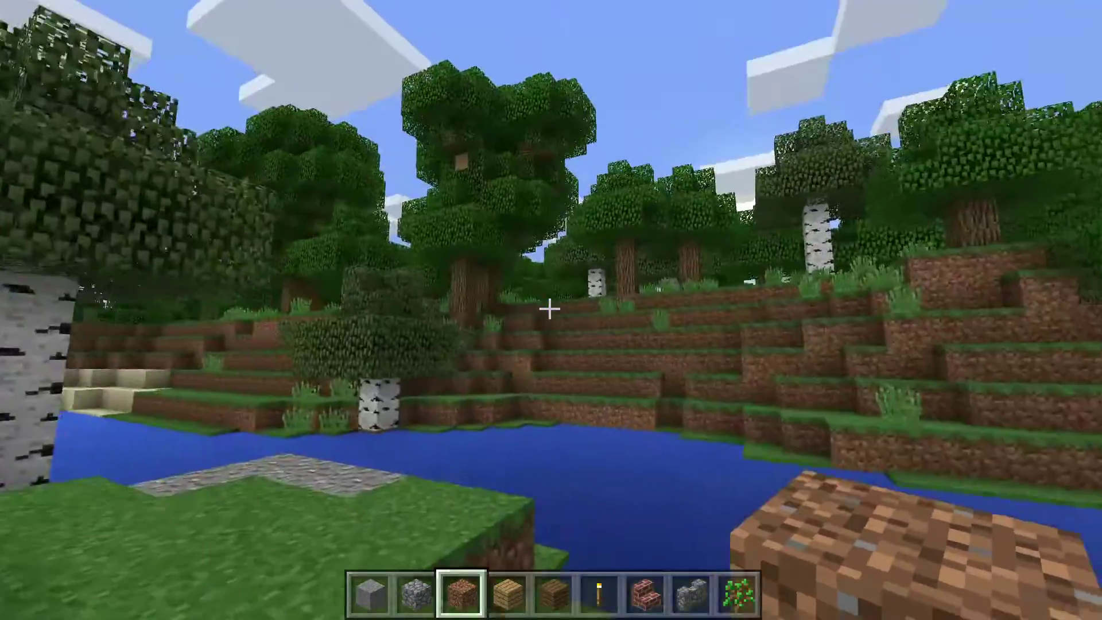
key(w)
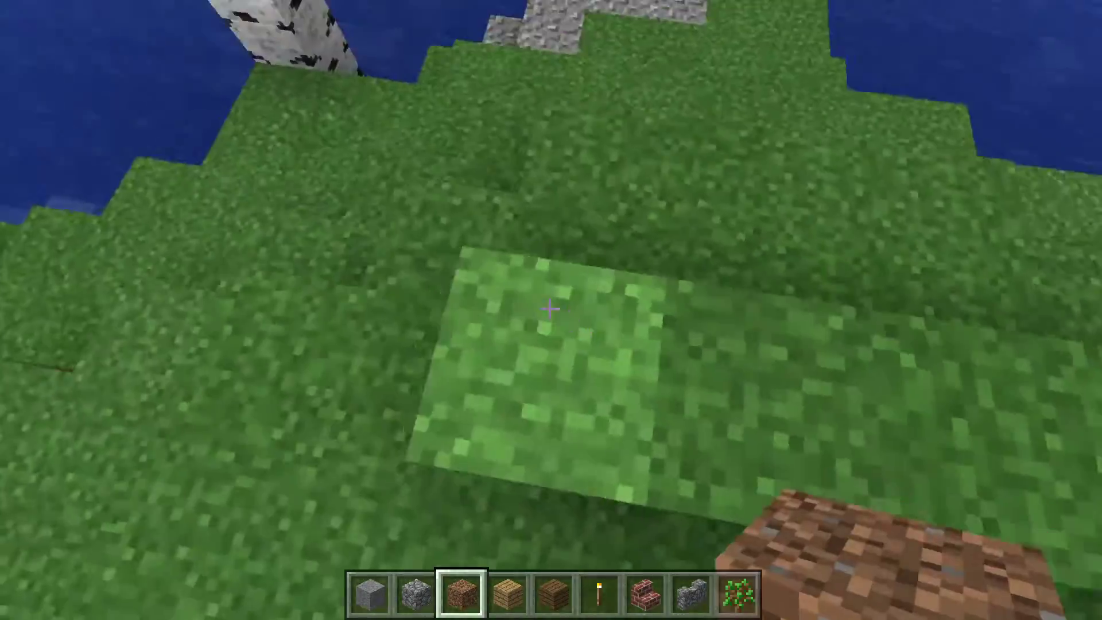
click(550, 311)
click(551, 310)
key(Escape)
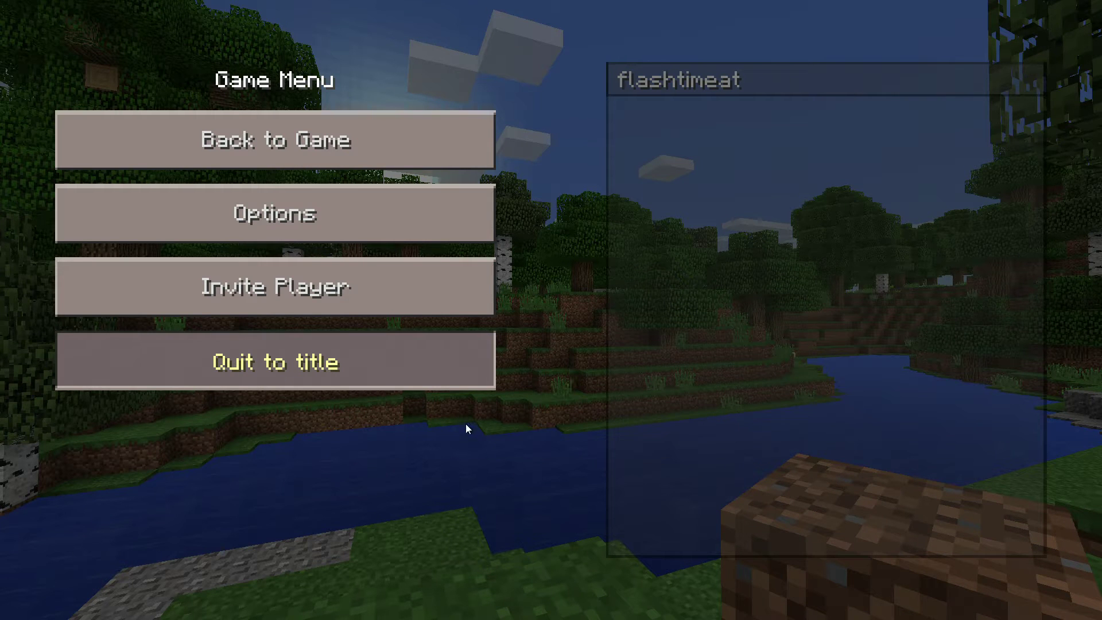
Quit to the title, check the three-world list, and close the game
click(436, 404)
click(580, 315)
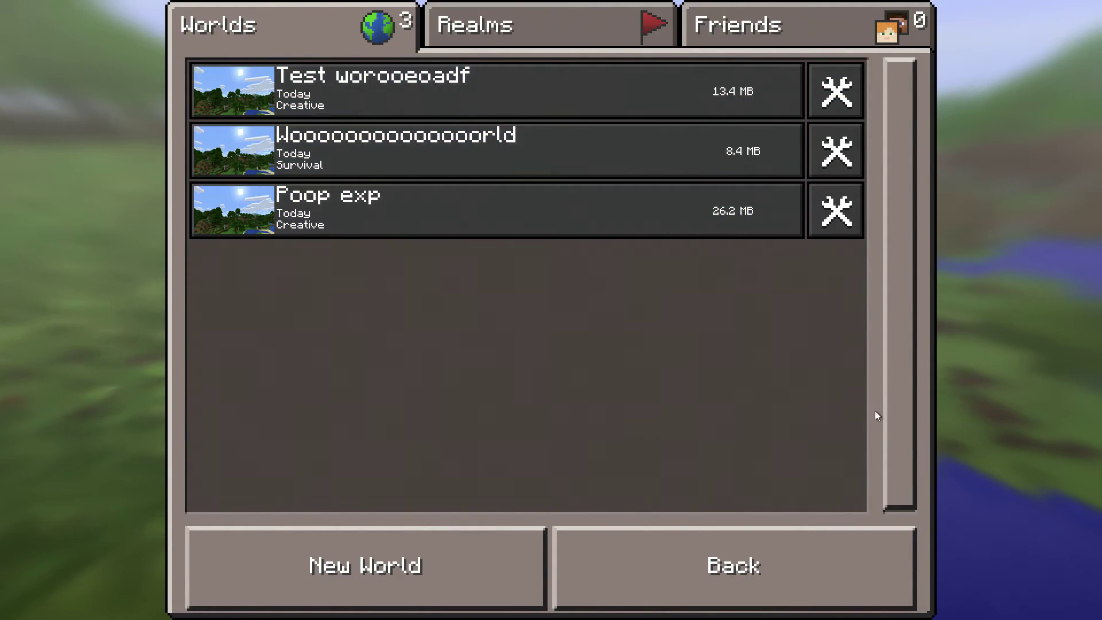
click(788, 546)
key(alt+F4)
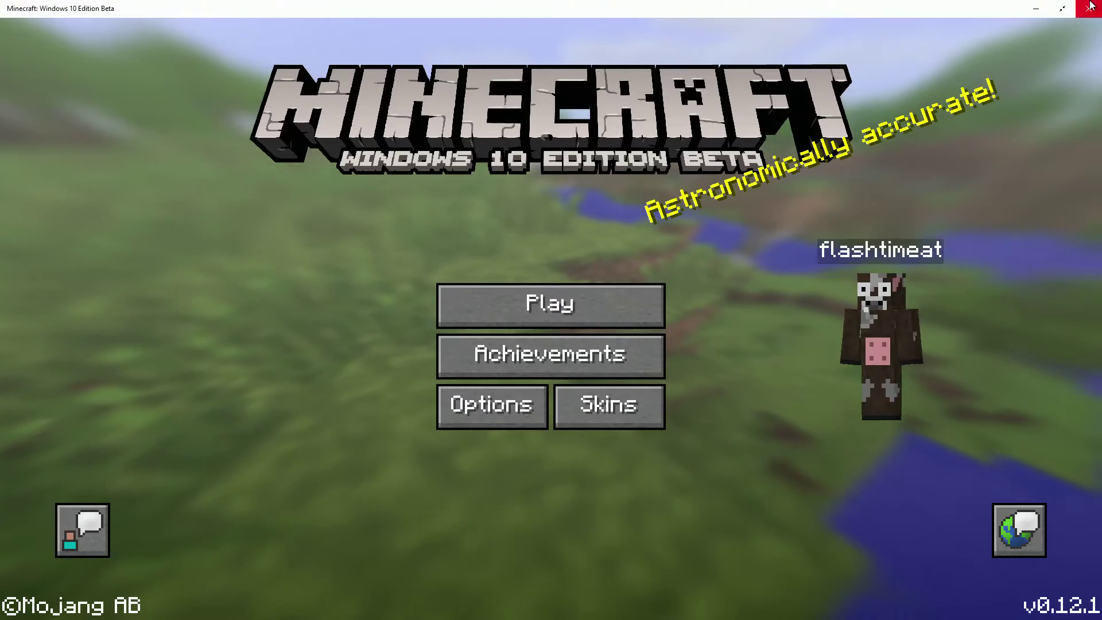
Drag selection boxes across the Windows desktop
drag(222, 104, 729, 458)
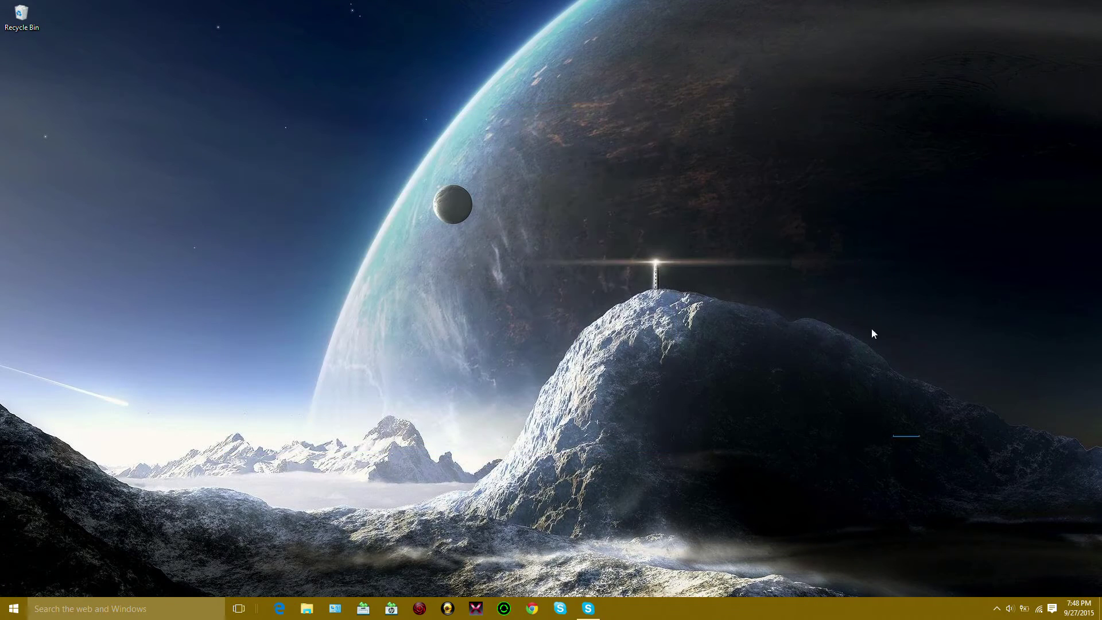
drag(896, 438, 555, 99)
drag(408, 398, 872, 494)
drag(388, 233, 540, 505)
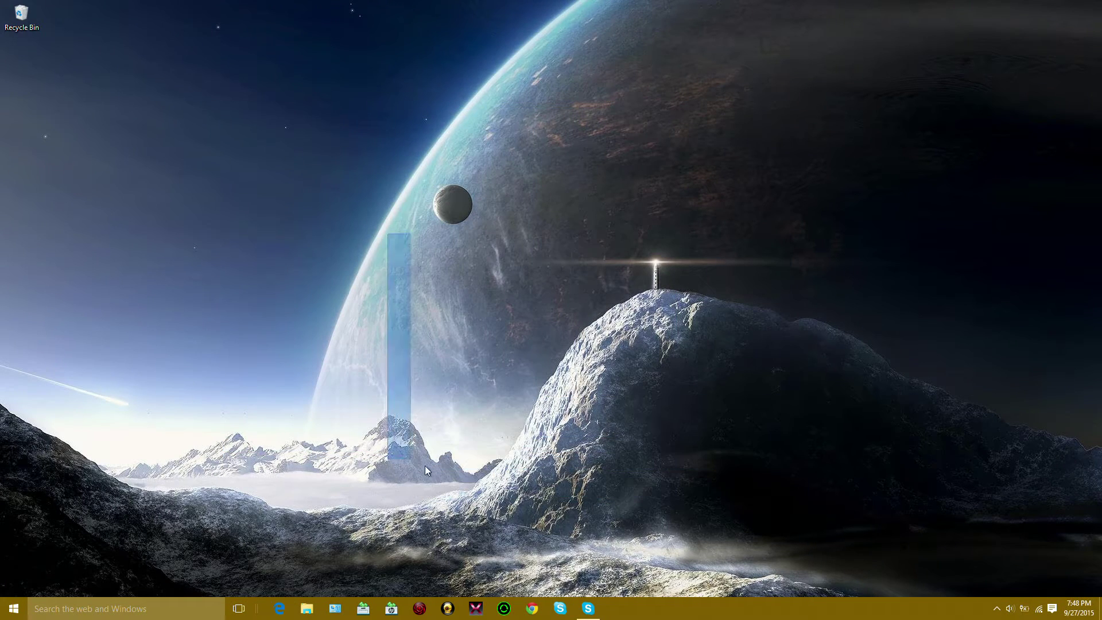
drag(608, 369, 802, 376)
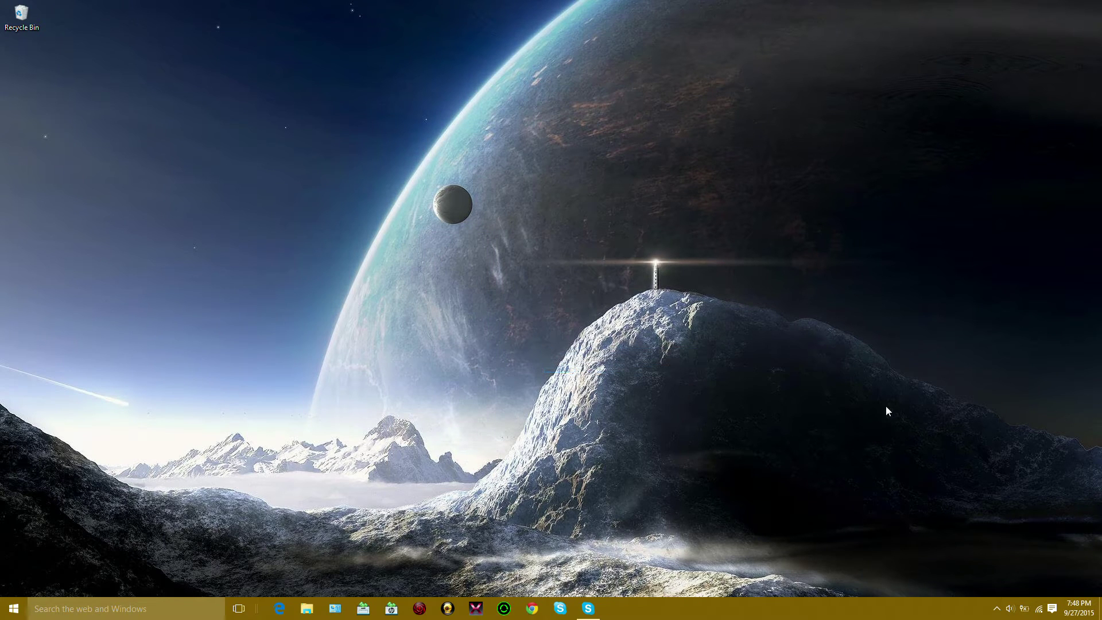
drag(288, 349, 677, 231)
Browse File Explorer from This PC through Local Disk (C:) and Users into TamNguyen
click(306, 610)
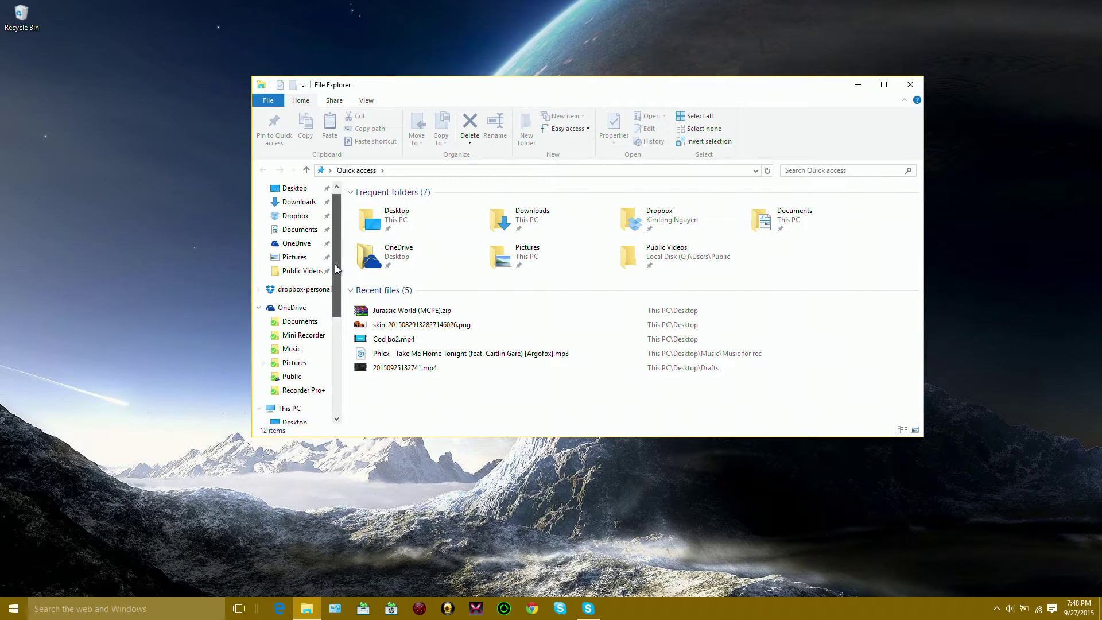
drag(334, 258, 336, 299)
click(289, 341)
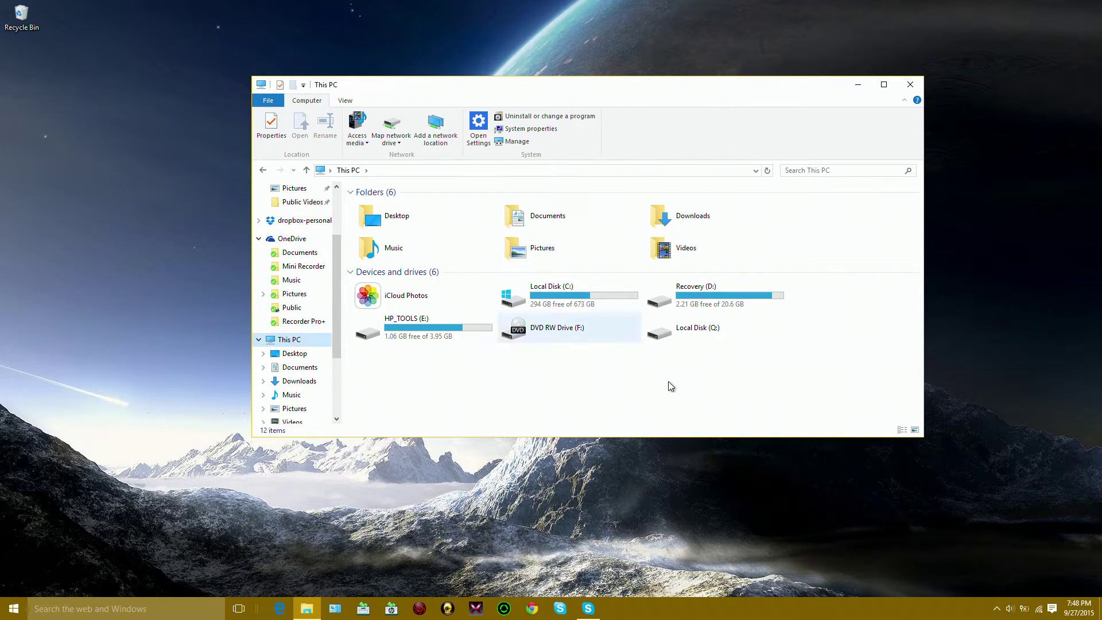
double_click(572, 297)
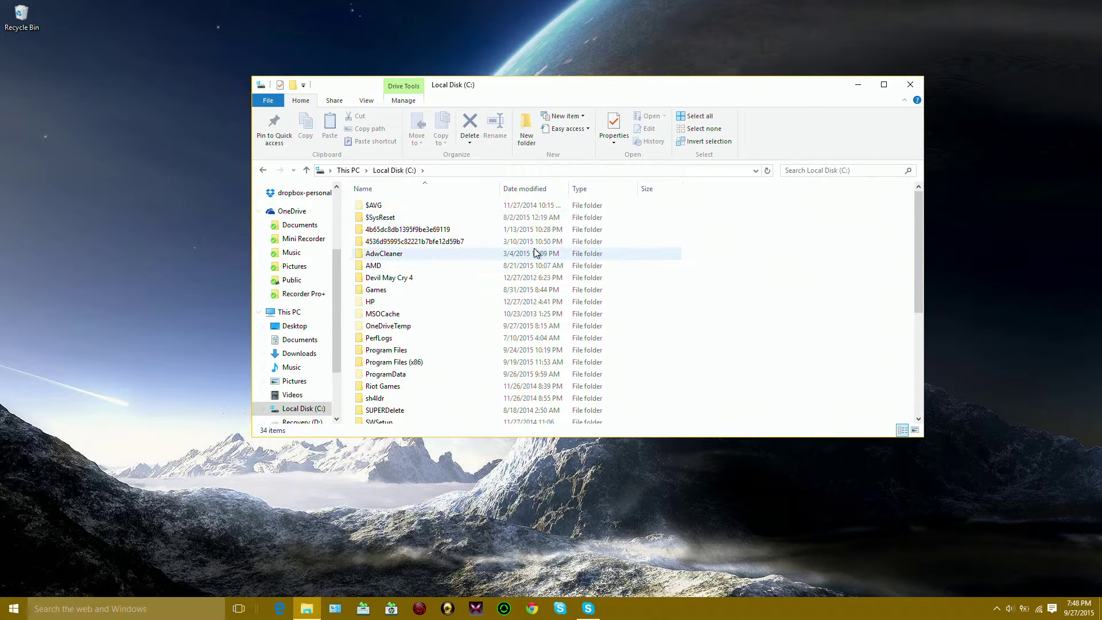
scroll(534, 252, down, 5)
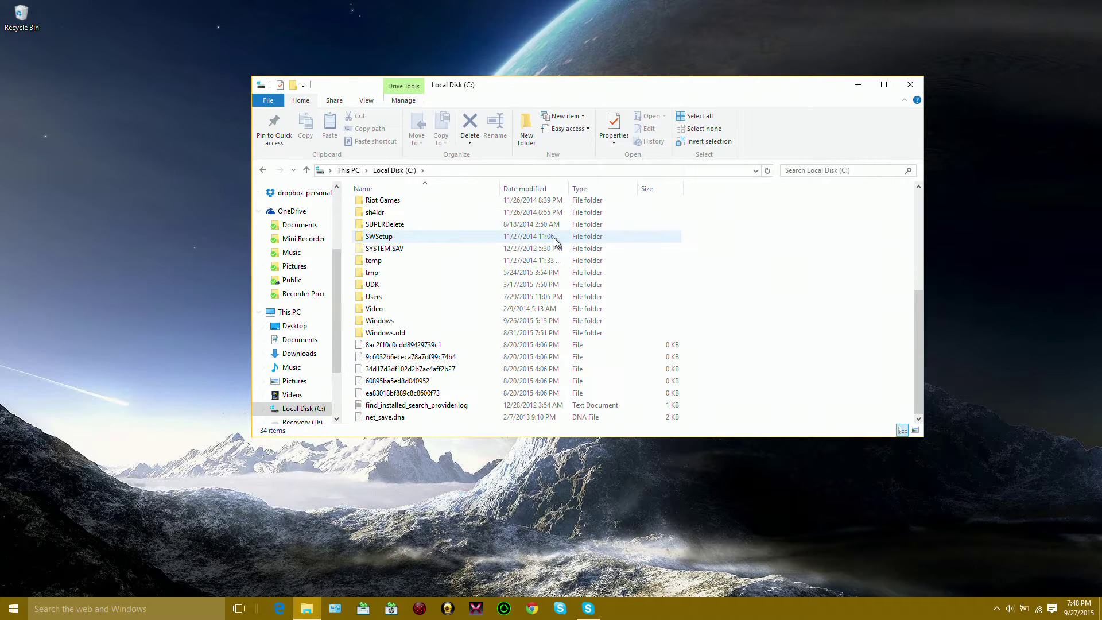
double_click(395, 297)
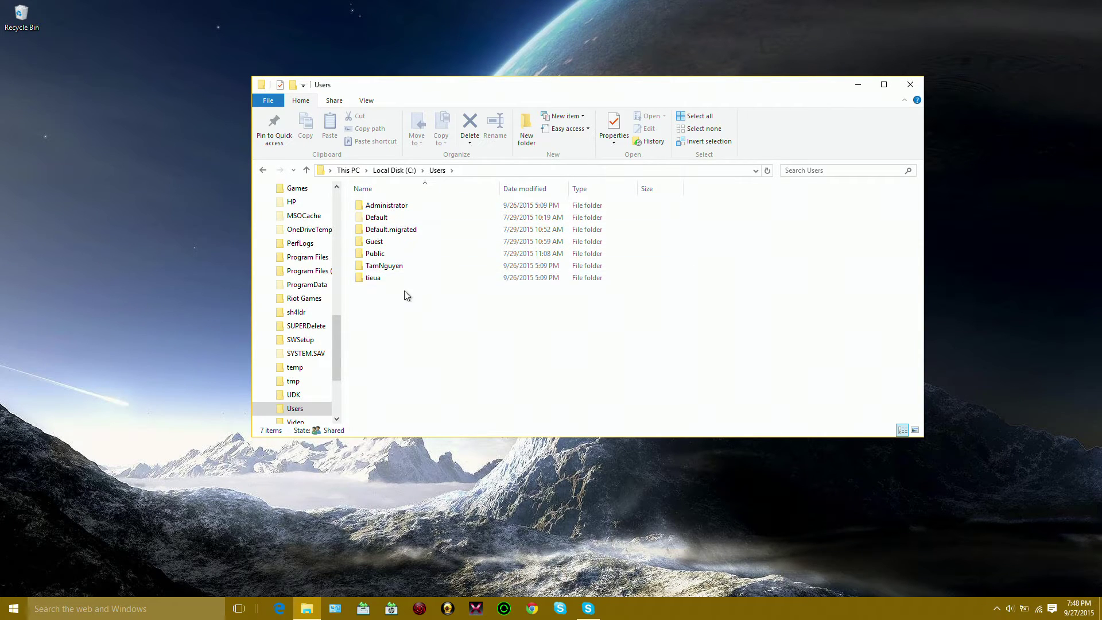
double_click(385, 266)
scroll(513, 296, down, 1)
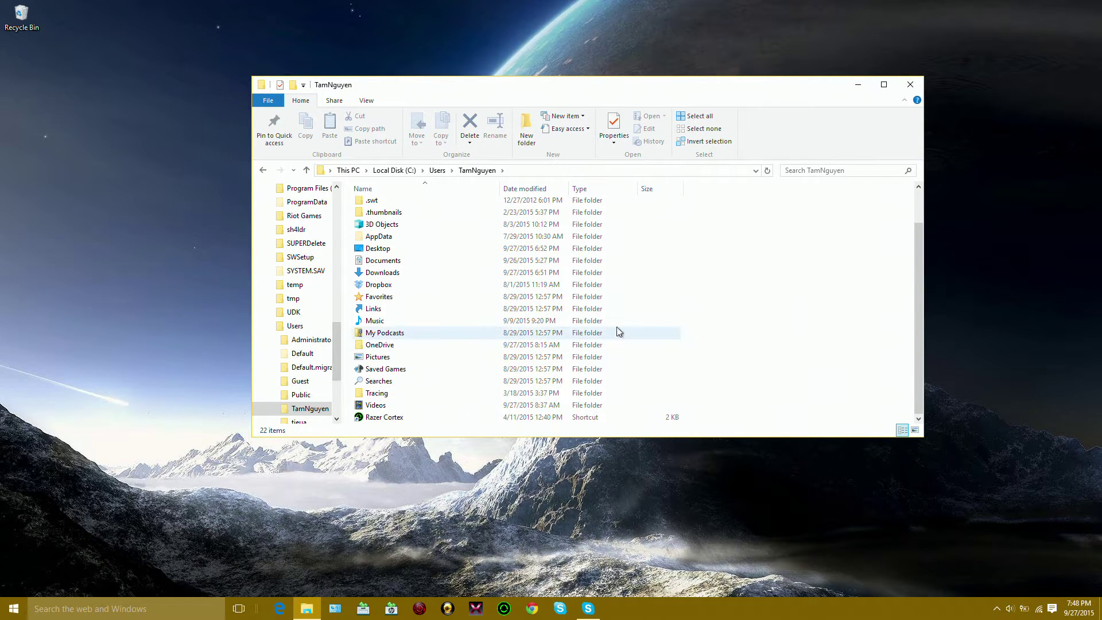
scroll(617, 331, up, 1)
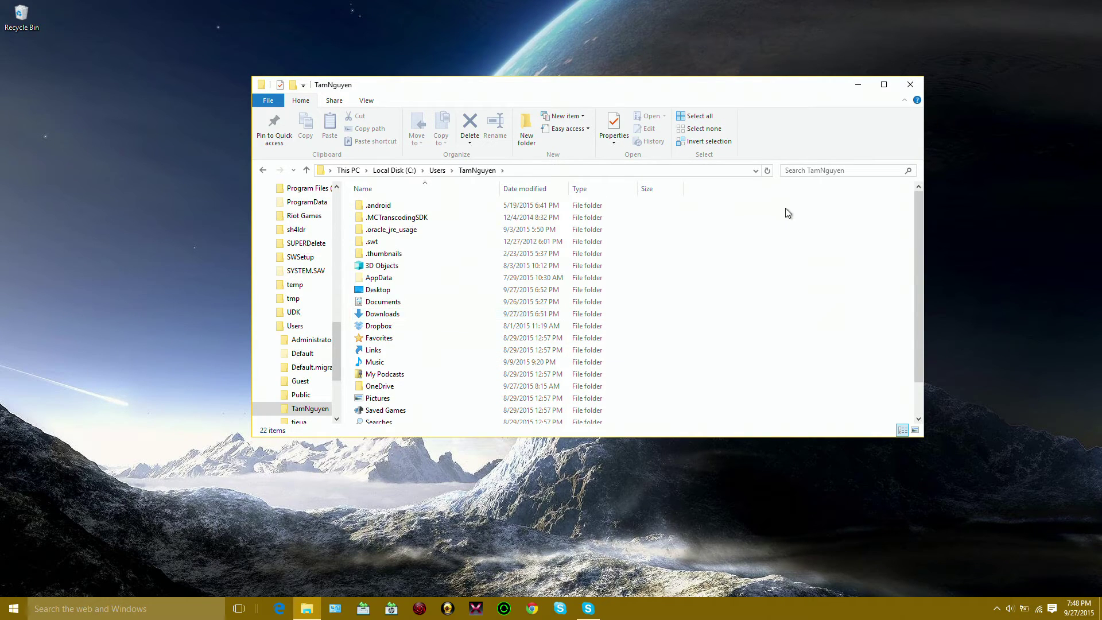
click(825, 170)
text(MInecraft)
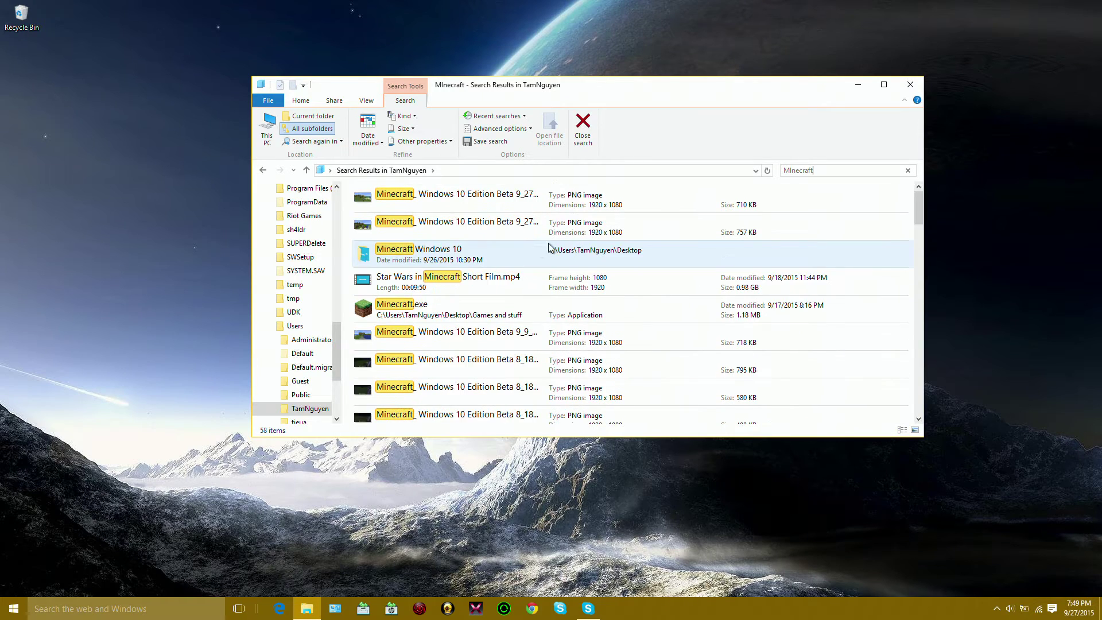
scroll(549, 249, down, 4)
scroll(620, 248, down, 4)
scroll(677, 247, down, 4)
scroll(540, 300, down, 3)
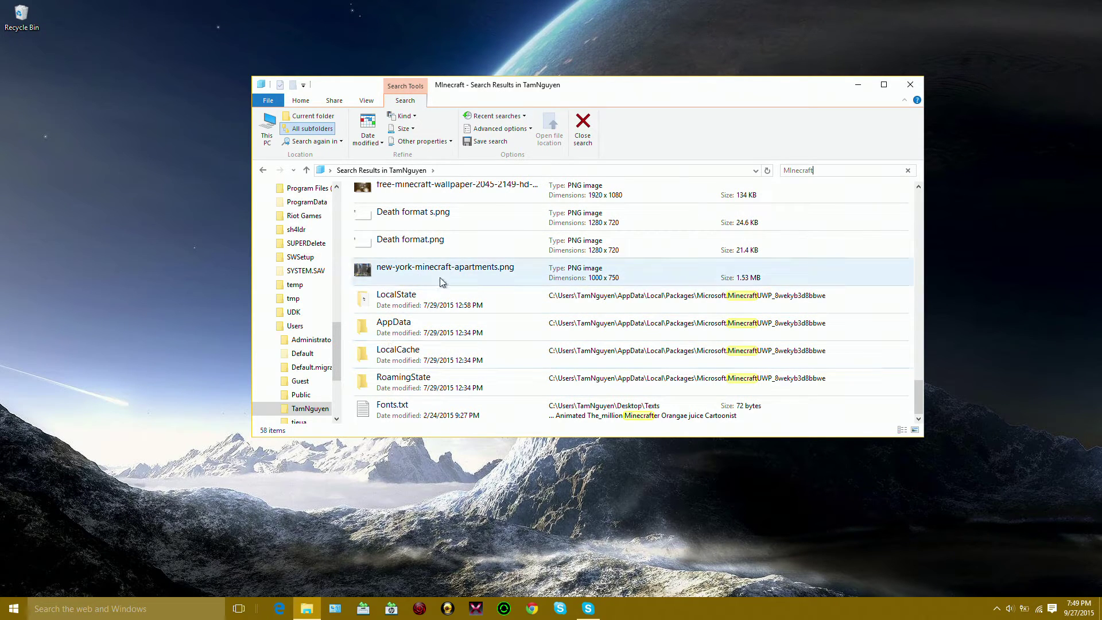
From the Minecraft search results, drill into LocalState\games\com.mojang\minecraftWorlds
double_click(431, 298)
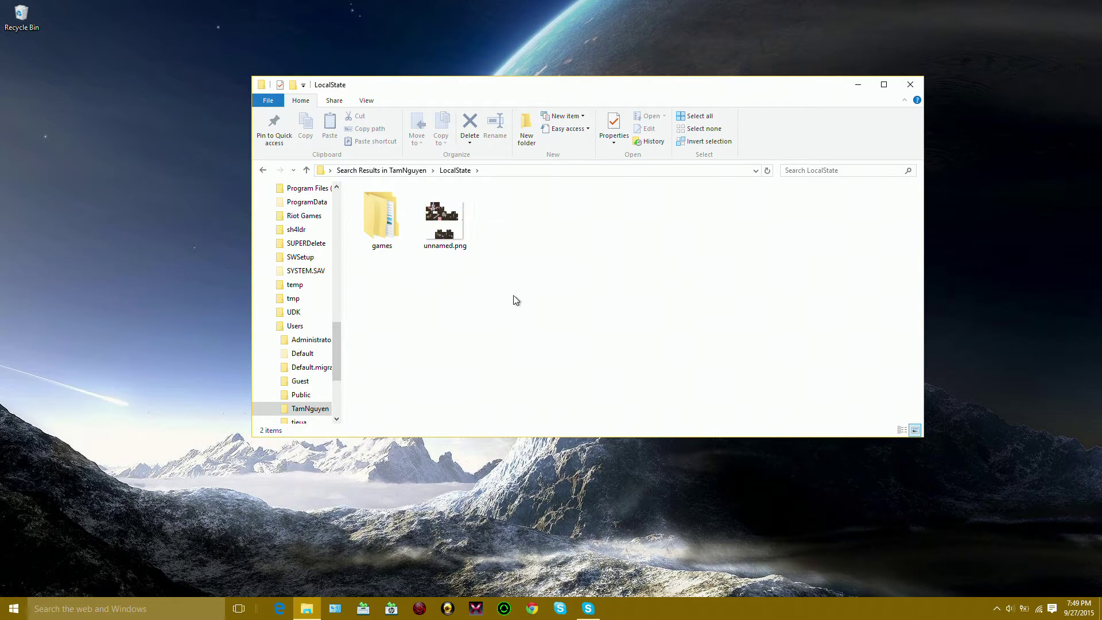
double_click(387, 240)
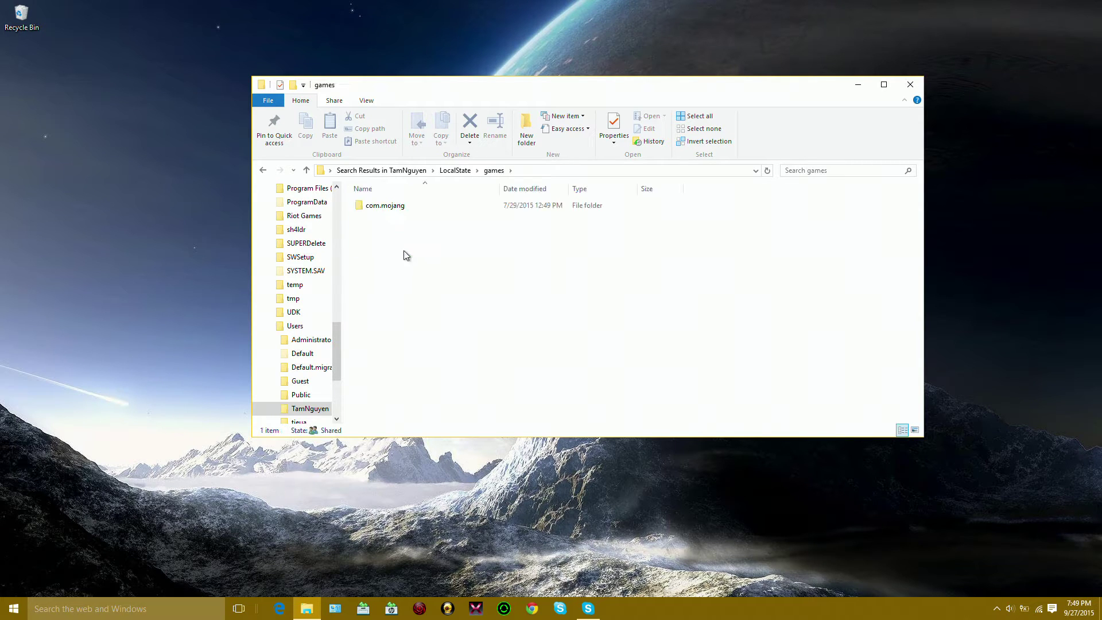
click(408, 212)
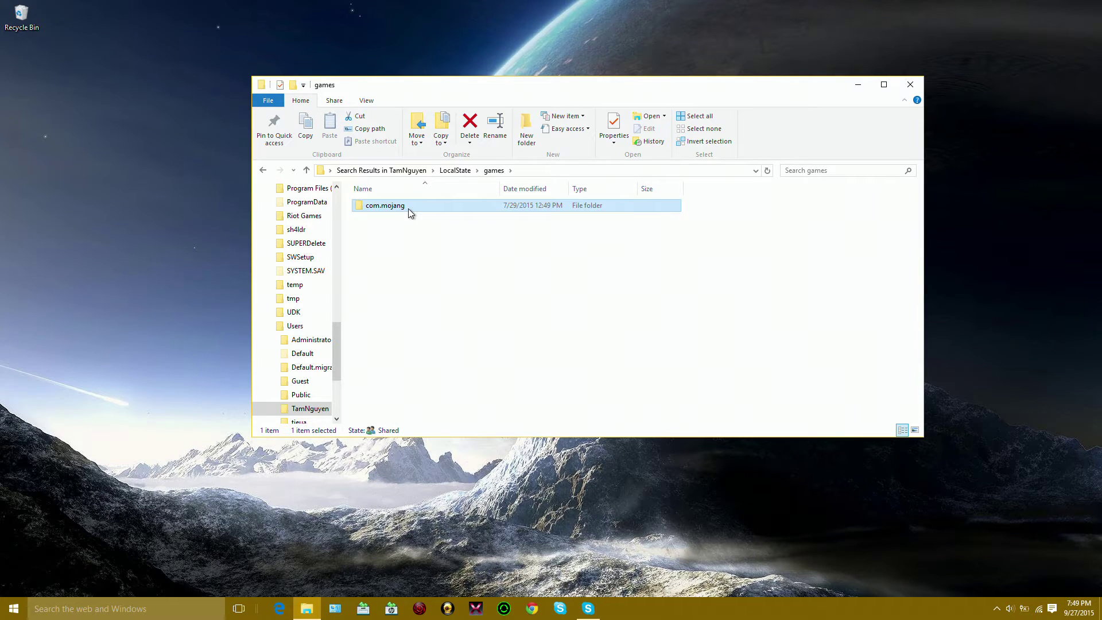
double_click(408, 208)
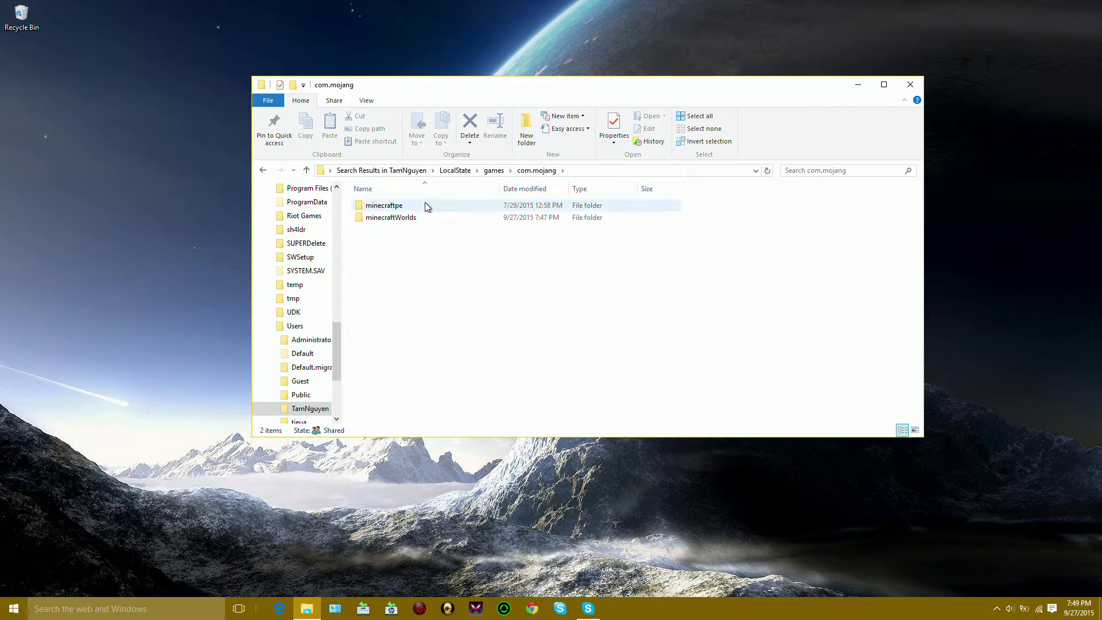
double_click(392, 220)
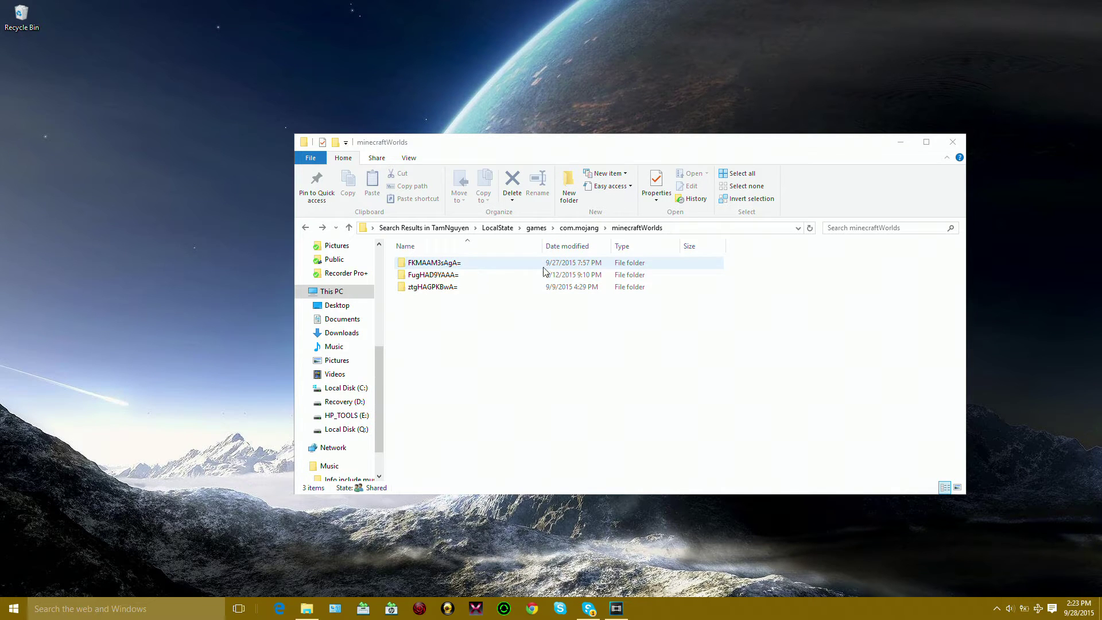
Read levelname.txt in the most recent world folder, then close Notepad
double_click(423, 264)
click(424, 273)
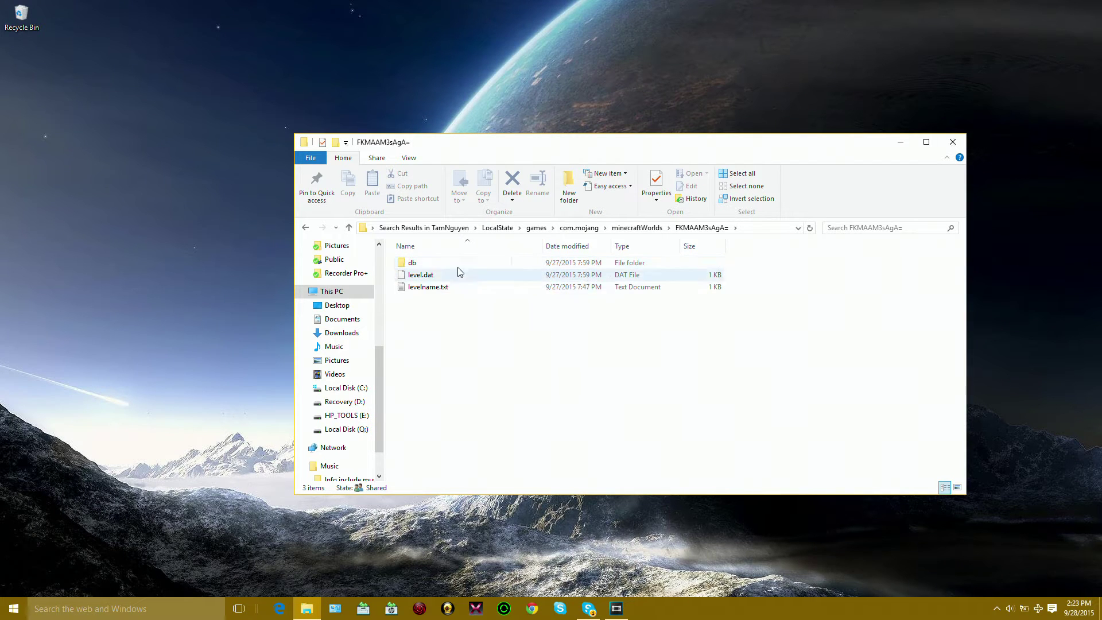
double_click(437, 288)
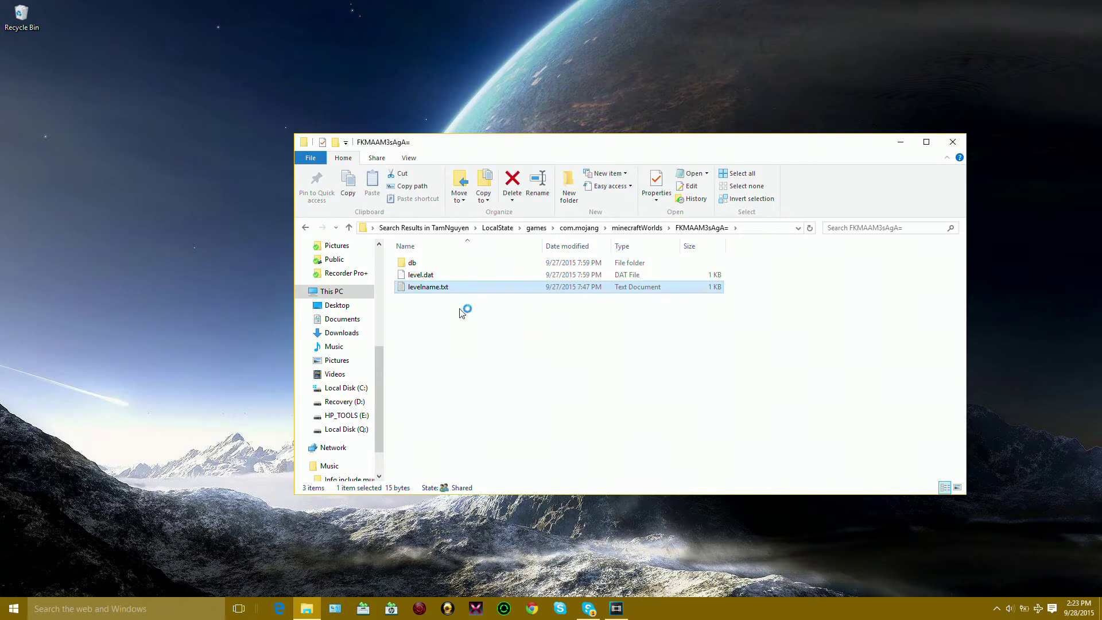
drag(357, 58, 382, 82)
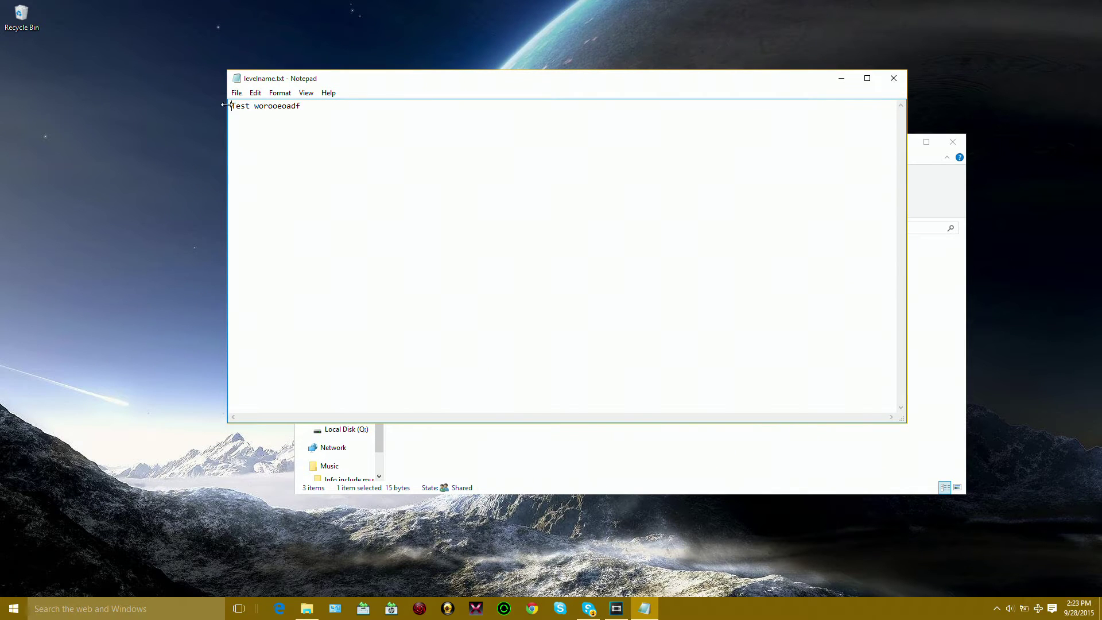
click(895, 77)
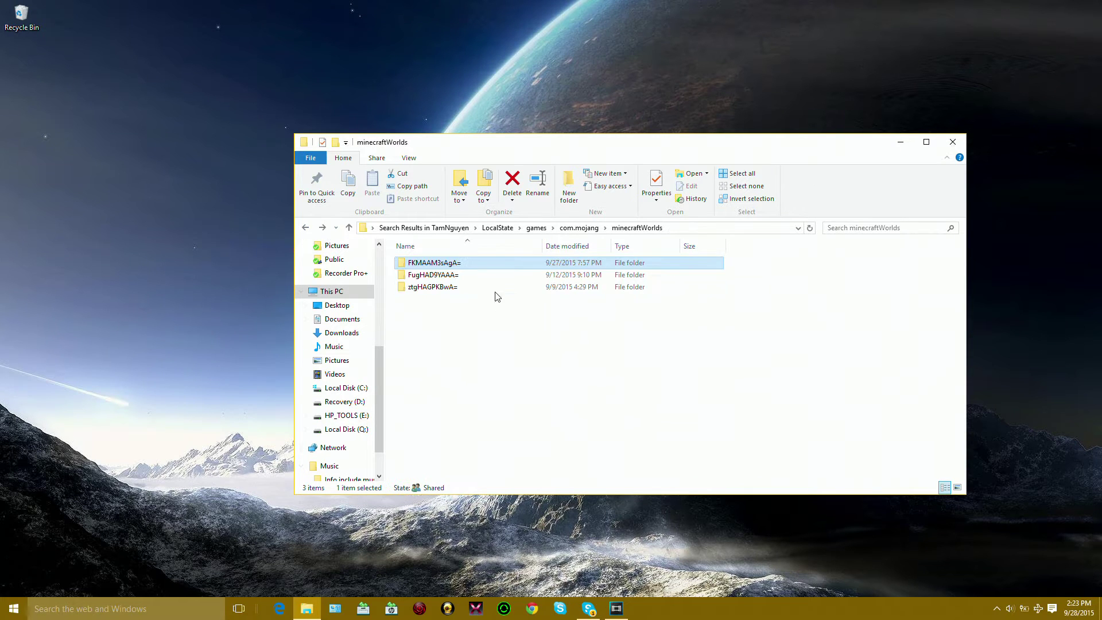
Read levelname.txt in the FugHAD9YAAA= world folder and return to minecraftWorlds
double_click(442, 276)
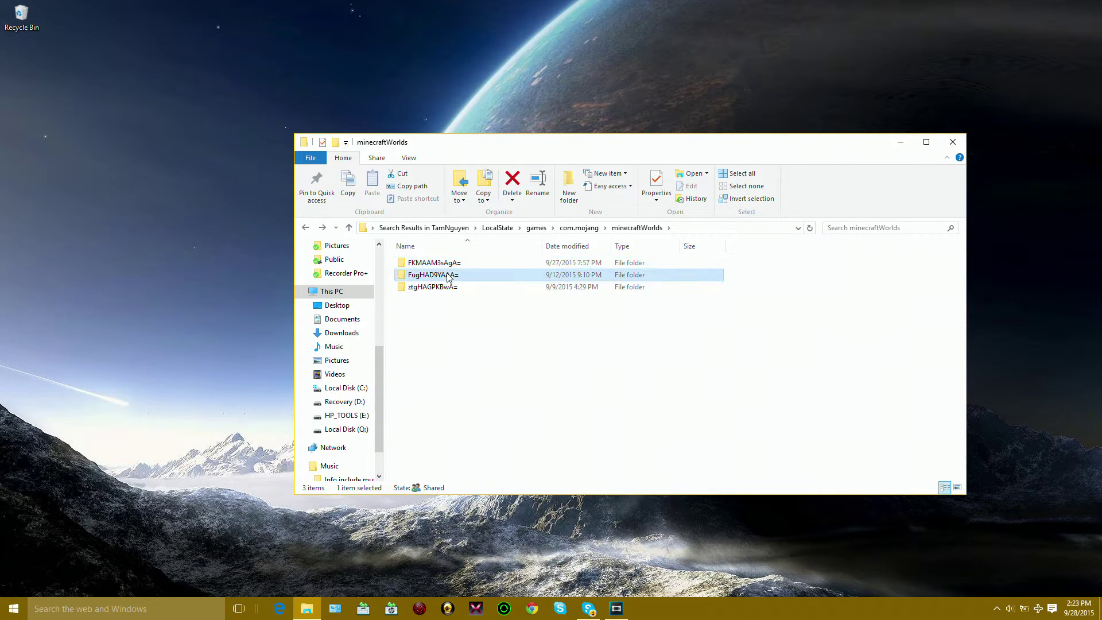
click(437, 300)
double_click(436, 300)
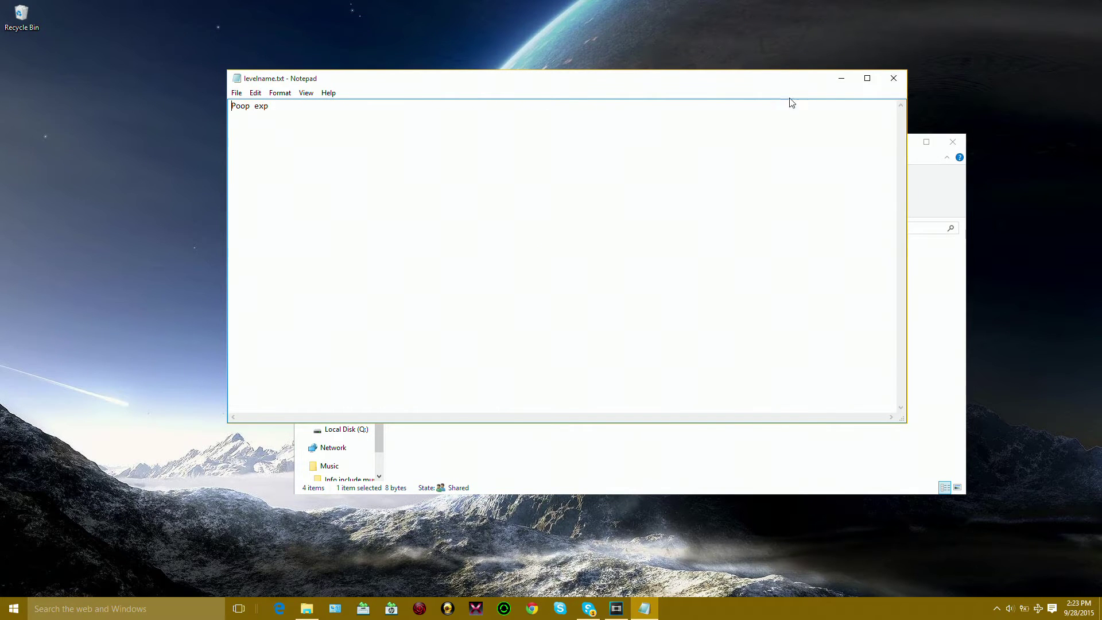
click(897, 79)
click(307, 227)
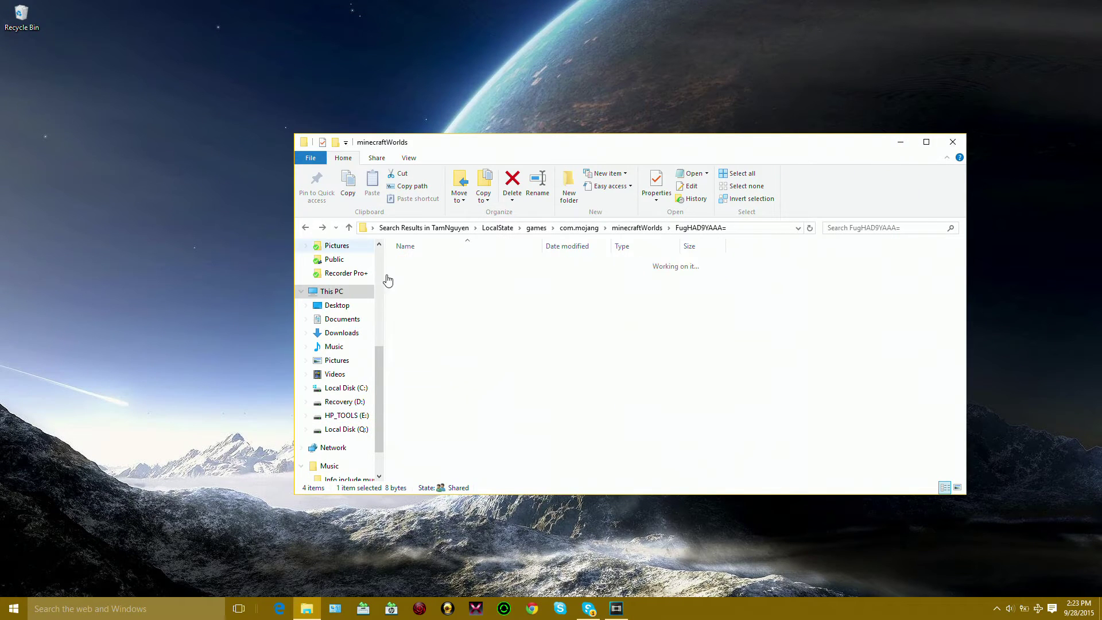
Check levelname.txt in ztgHAGPKBwA= and FKMAAM3sAgA=, the latter being 'Test worooeoadf'
double_click(438, 287)
double_click(425, 289)
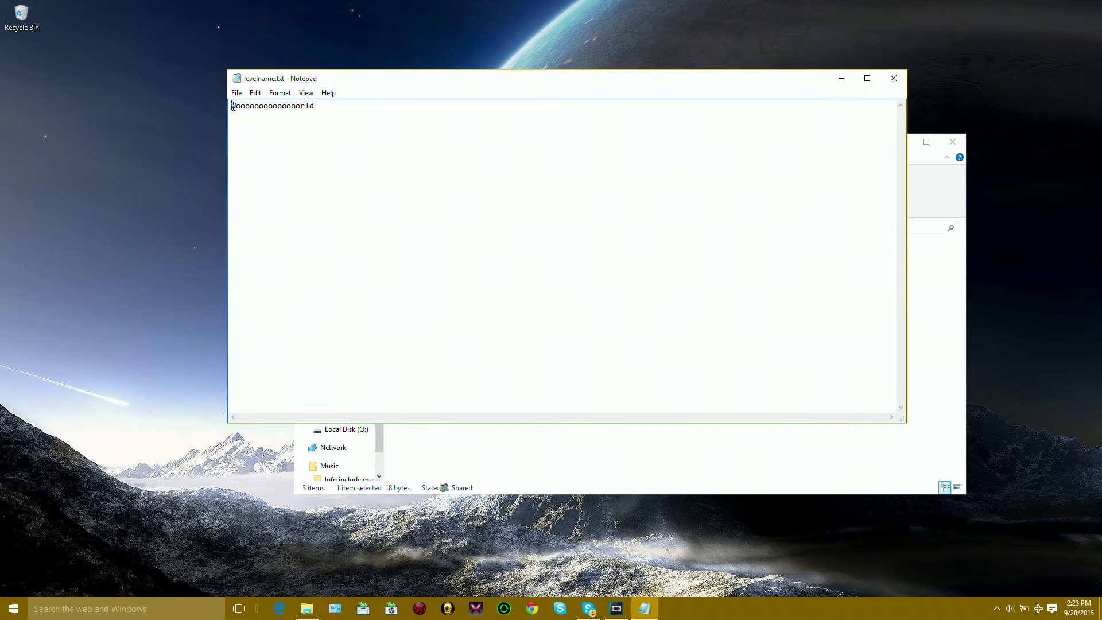
click(893, 78)
click(305, 228)
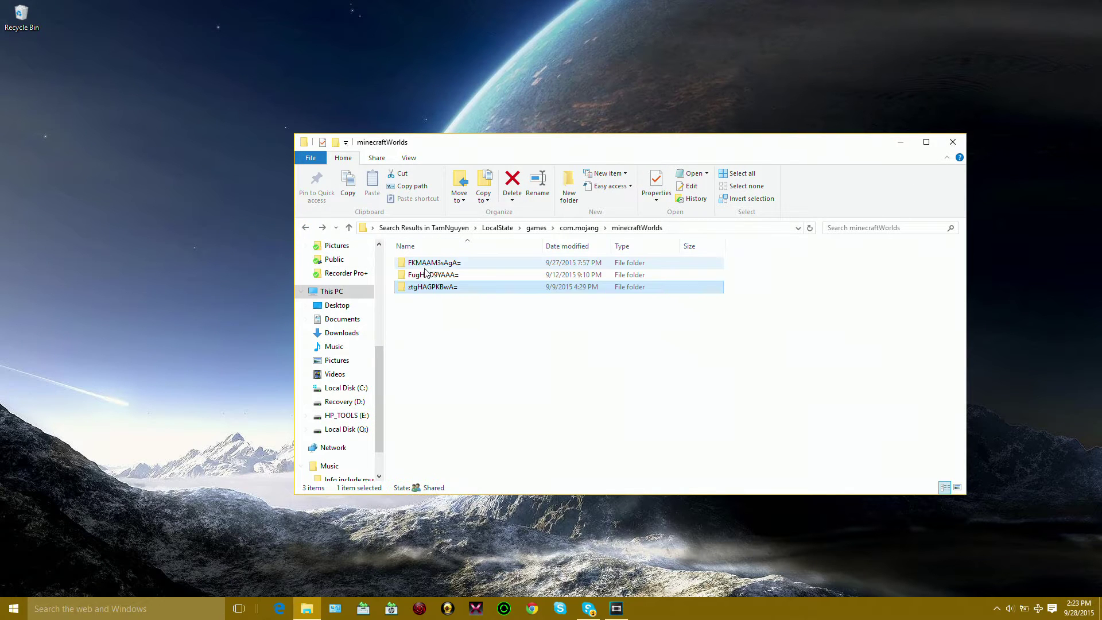
double_click(428, 265)
double_click(434, 288)
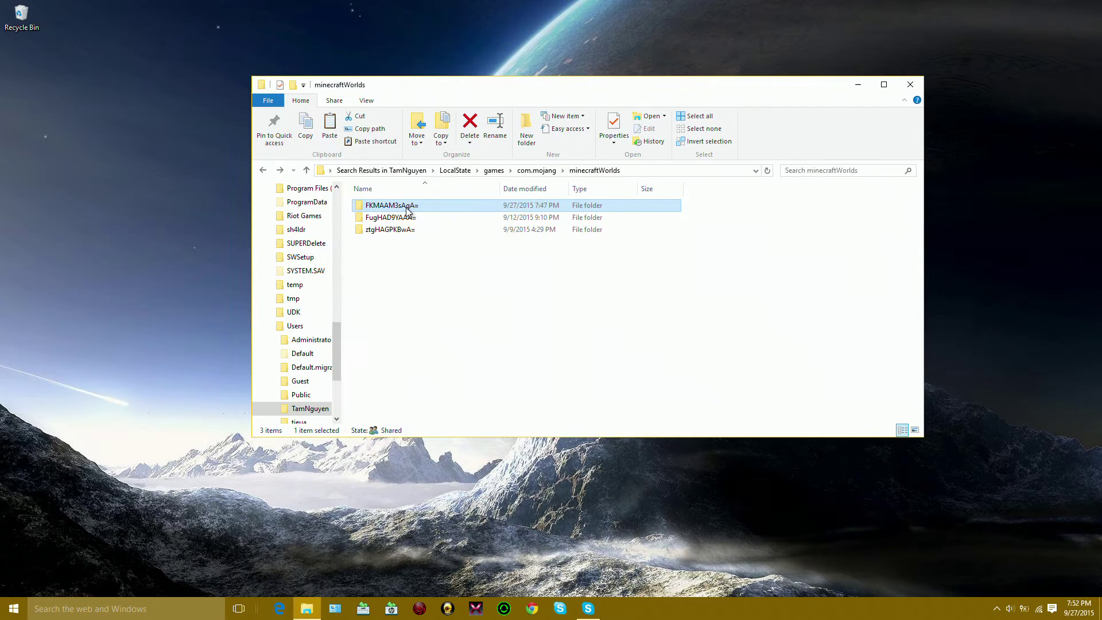
right_click(406, 205)
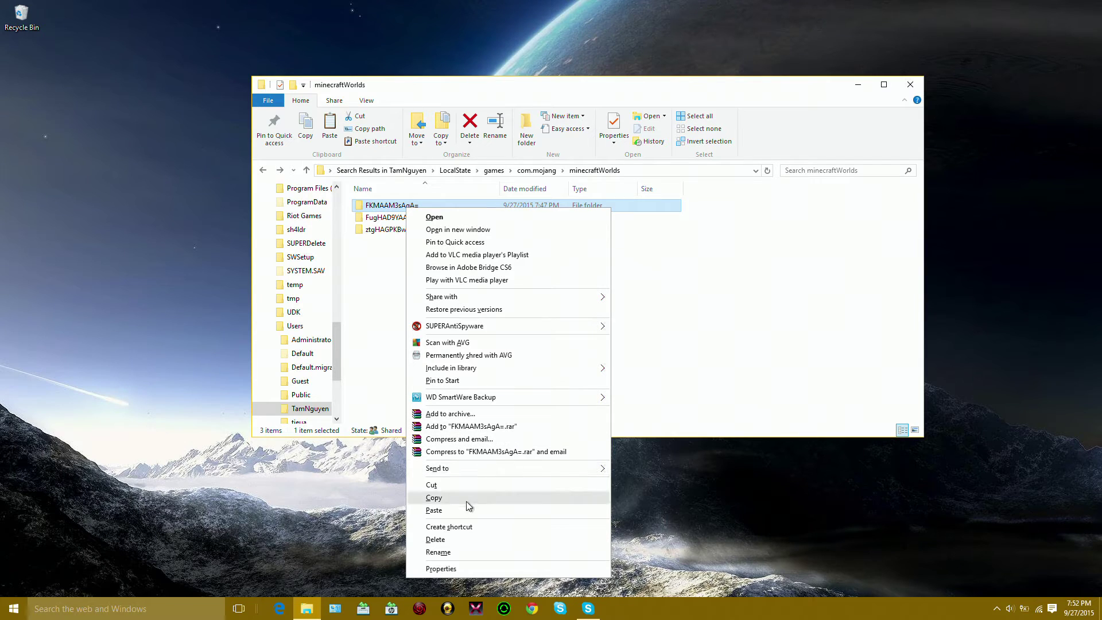
Copy FKMAAM3sAgA= onto the desktop, position its icon, and close Explorer
click(433, 498)
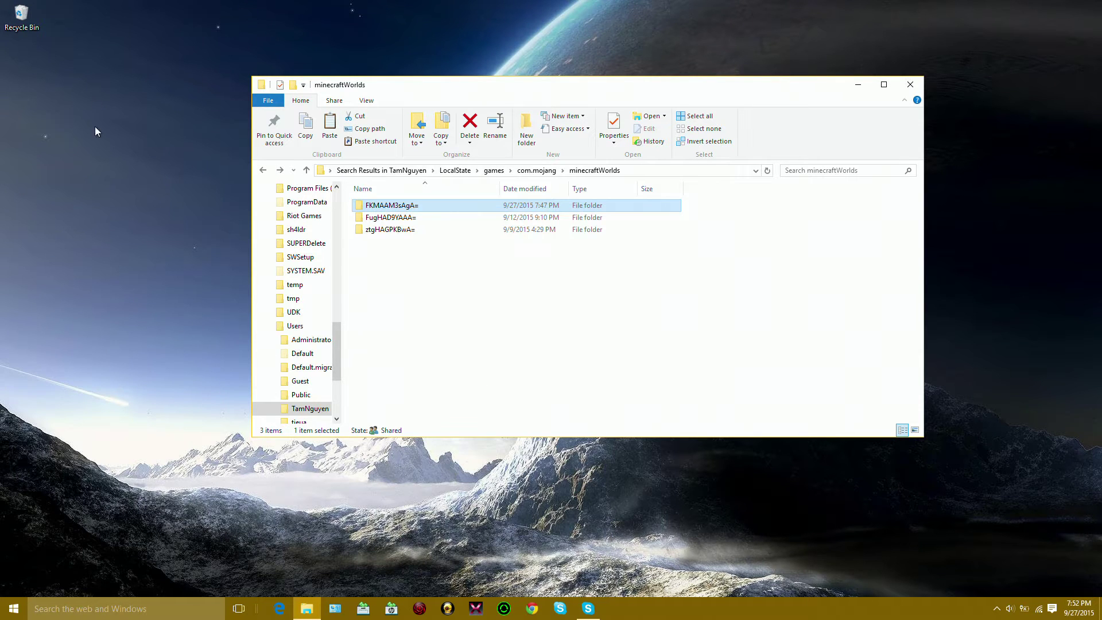
right_click(95, 173)
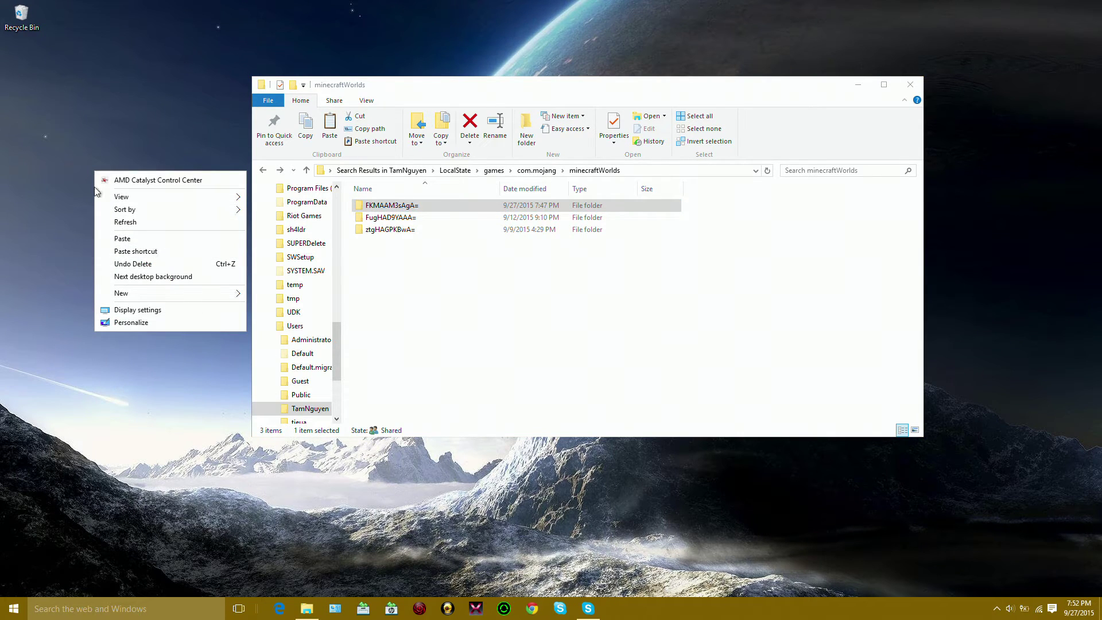
click(166, 243)
drag(21, 63, 109, 159)
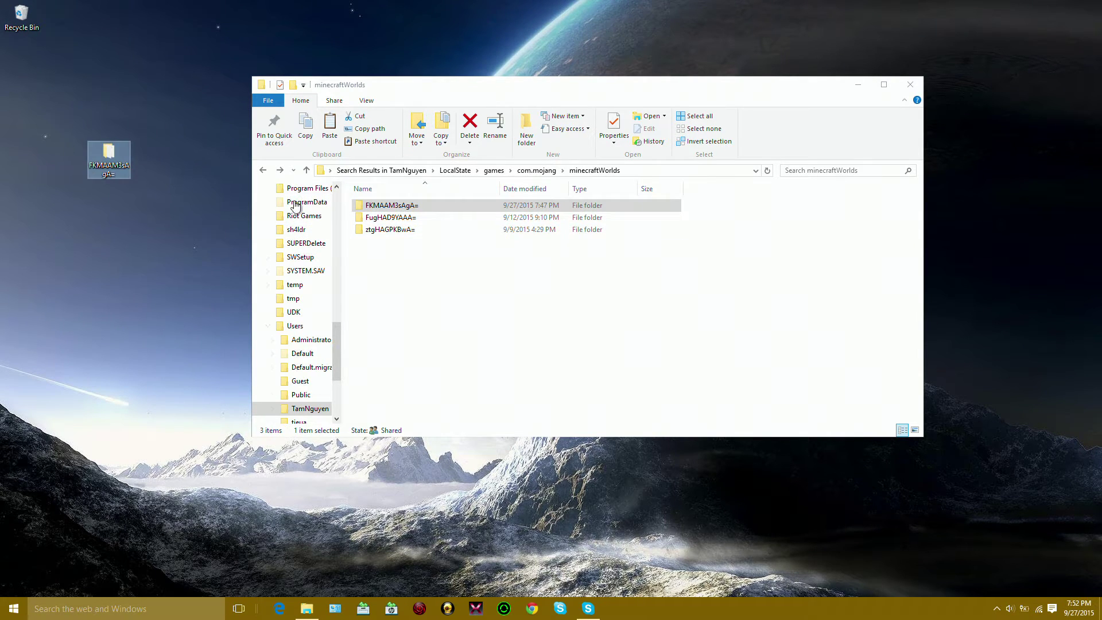
drag(211, 110, 240, 103)
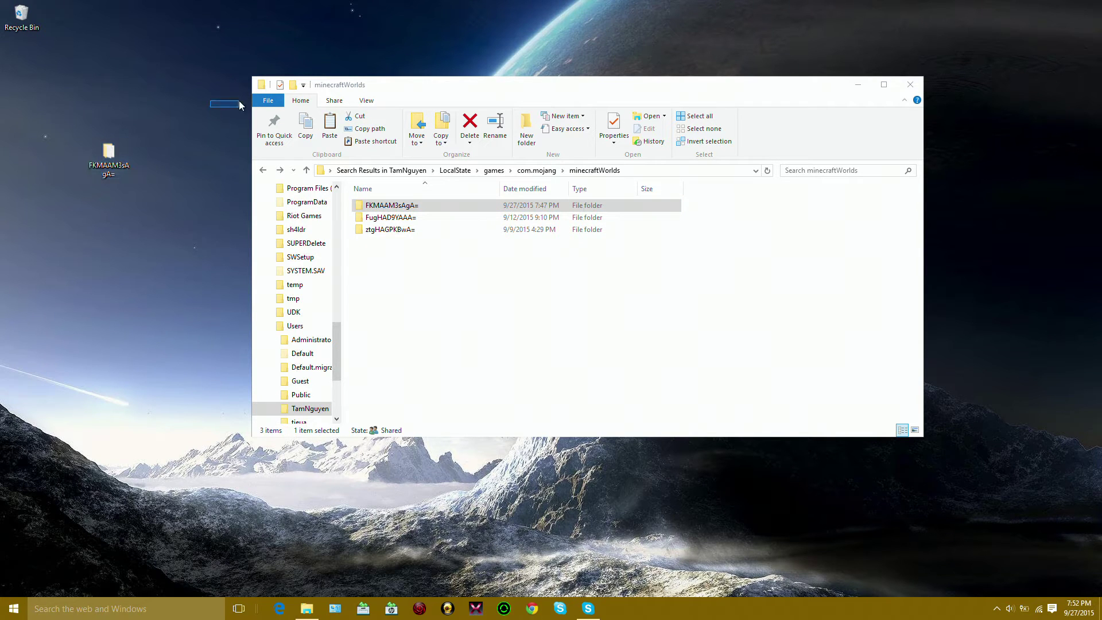
click(911, 85)
Compress FKMAAM3sAgA= into a zipped folder, keeping the default name
drag(188, 175, 104, 164)
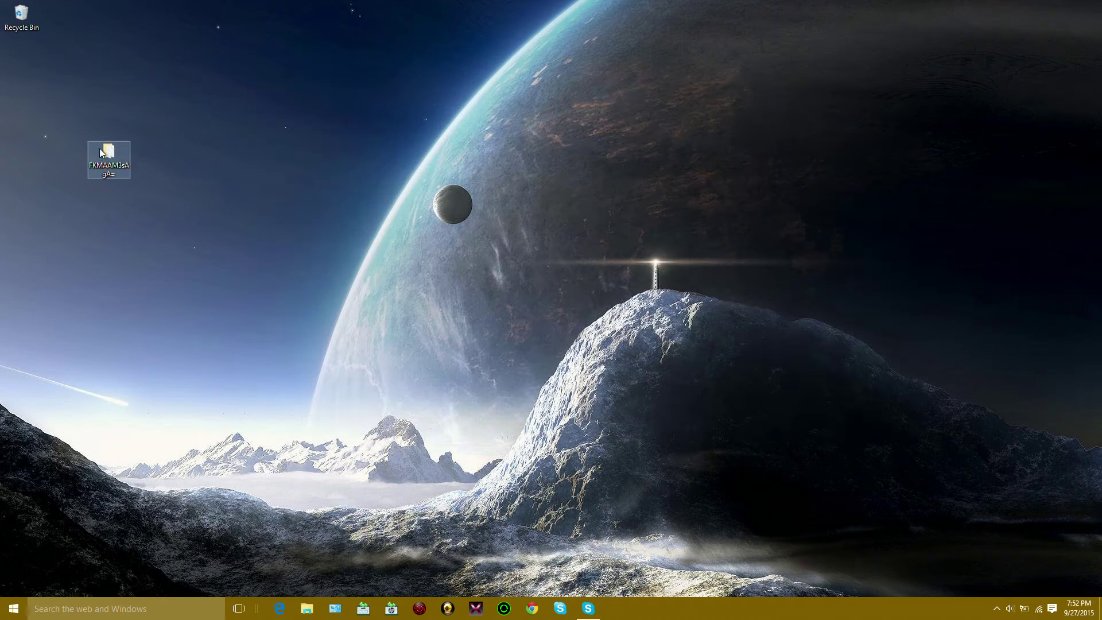
click(245, 192)
drag(510, 318, 751, 353)
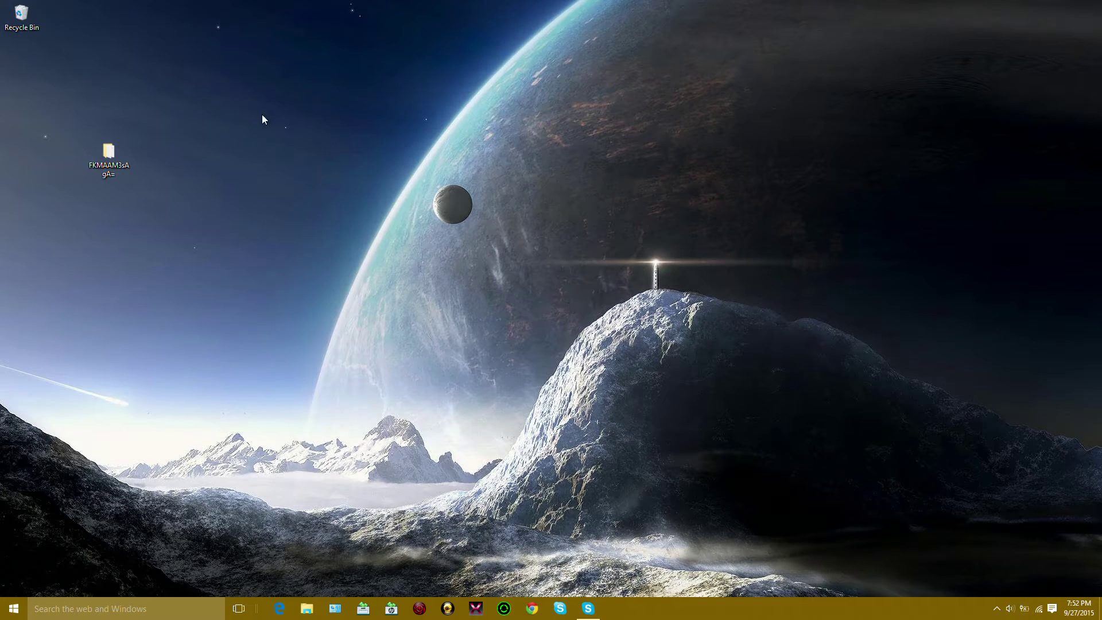
mouse_move(279, 124)
mouse_down()
mouse_move(989, 520)
mouse_move(390, 111)
mouse_move(788, 271)
mouse_move(1000, 452)
mouse_move(591, 409)
mouse_move(197, 36)
mouse_up()
right_click(106, 152)
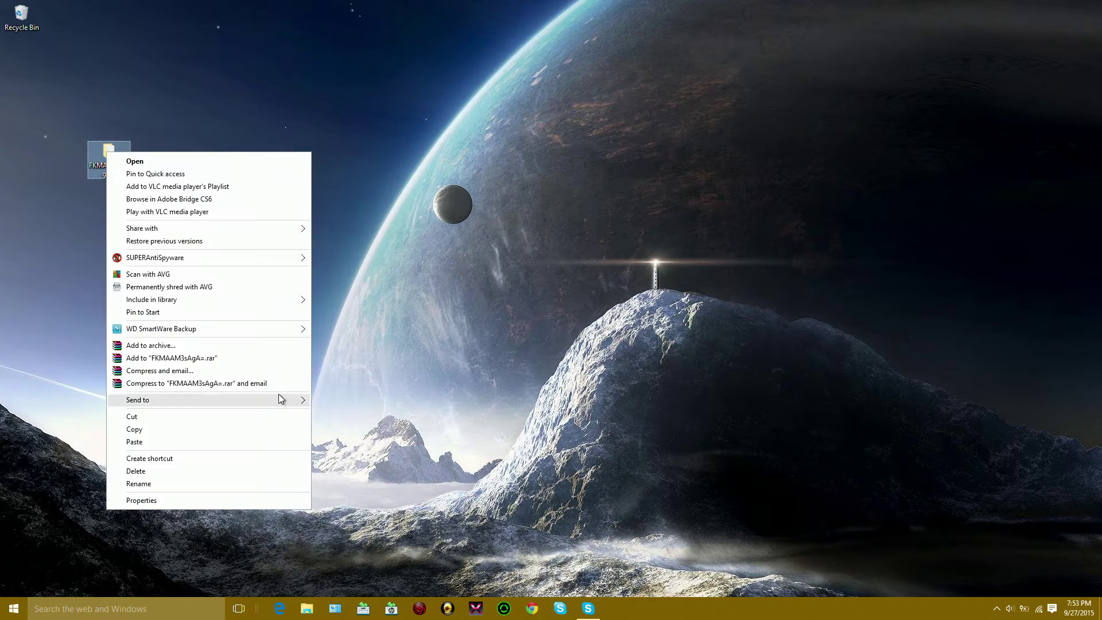
mouse_move(206, 400)
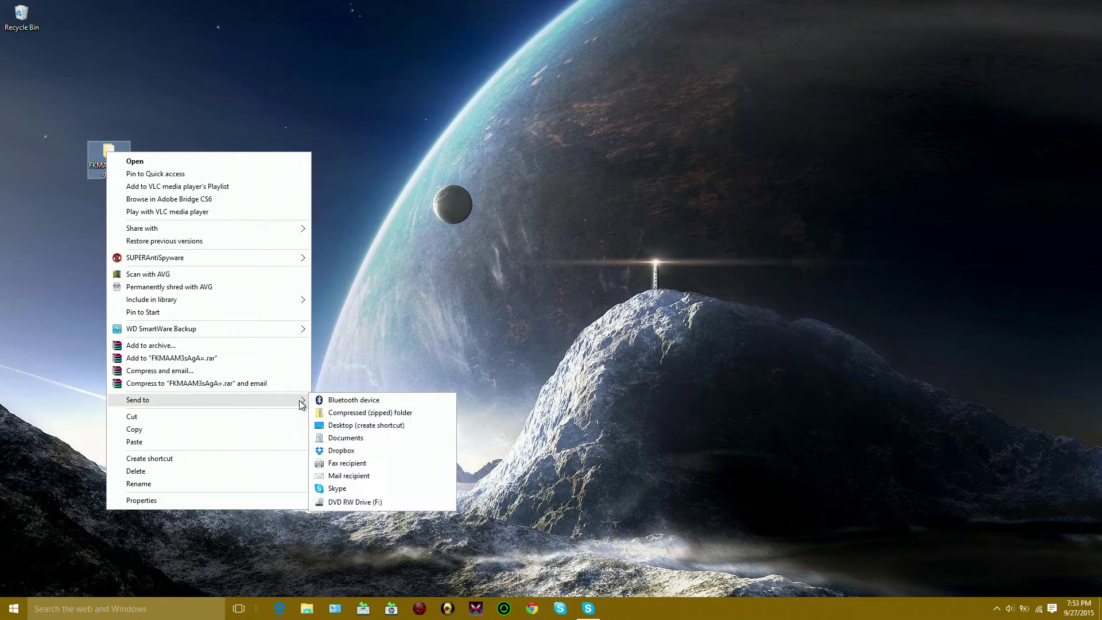
click(371, 418)
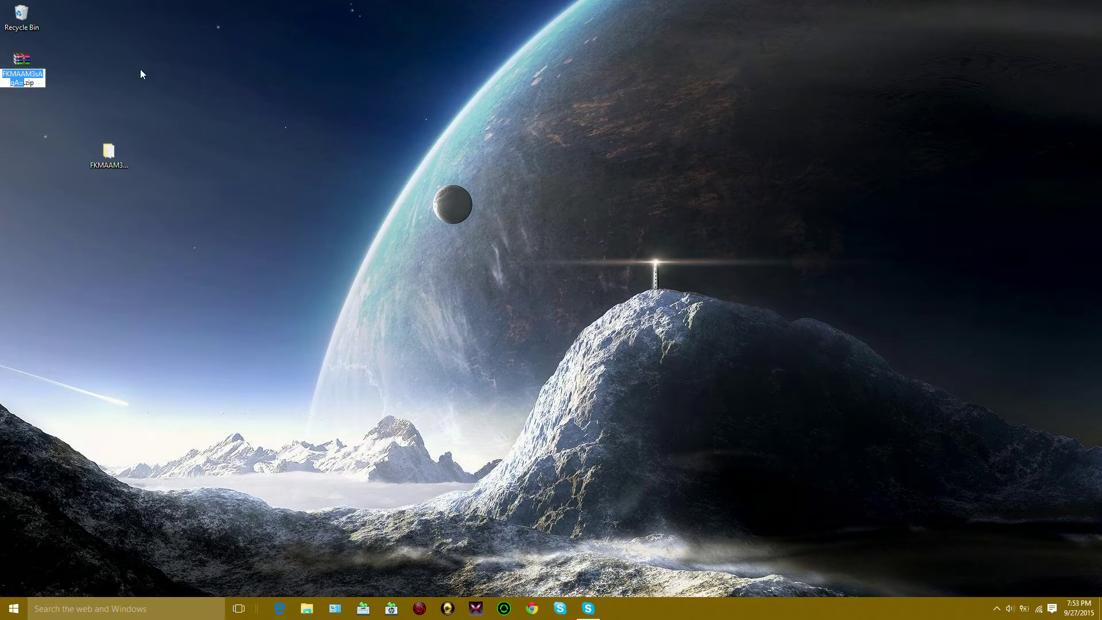
key(Return)
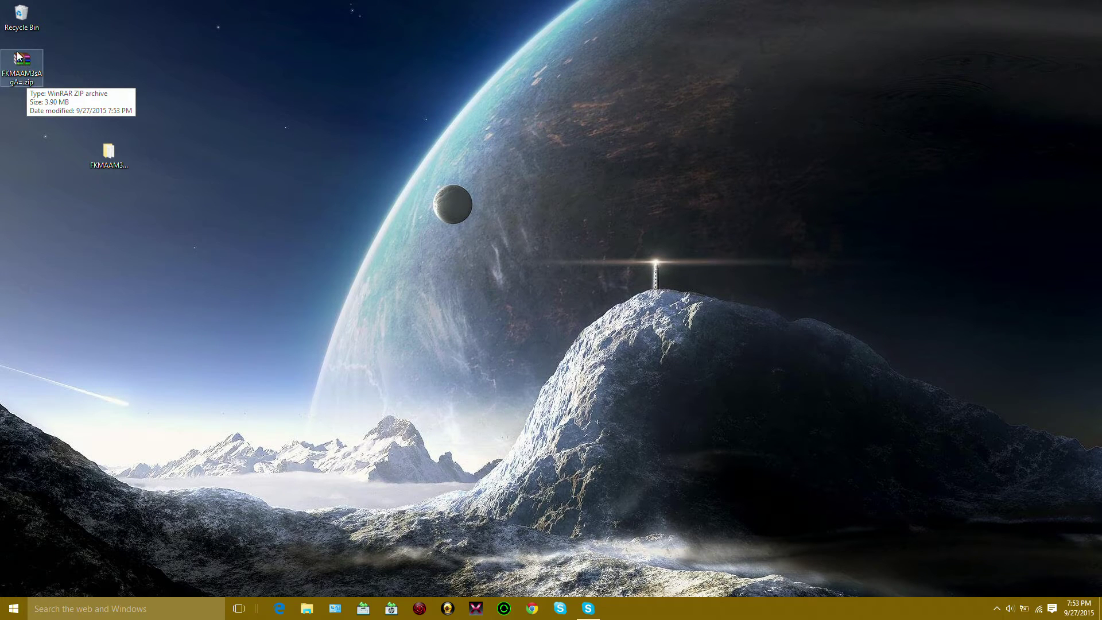
Run the folder's Compressed (zipped) folder command a second time
right_click(189, 342)
mouse_move(259, 460)
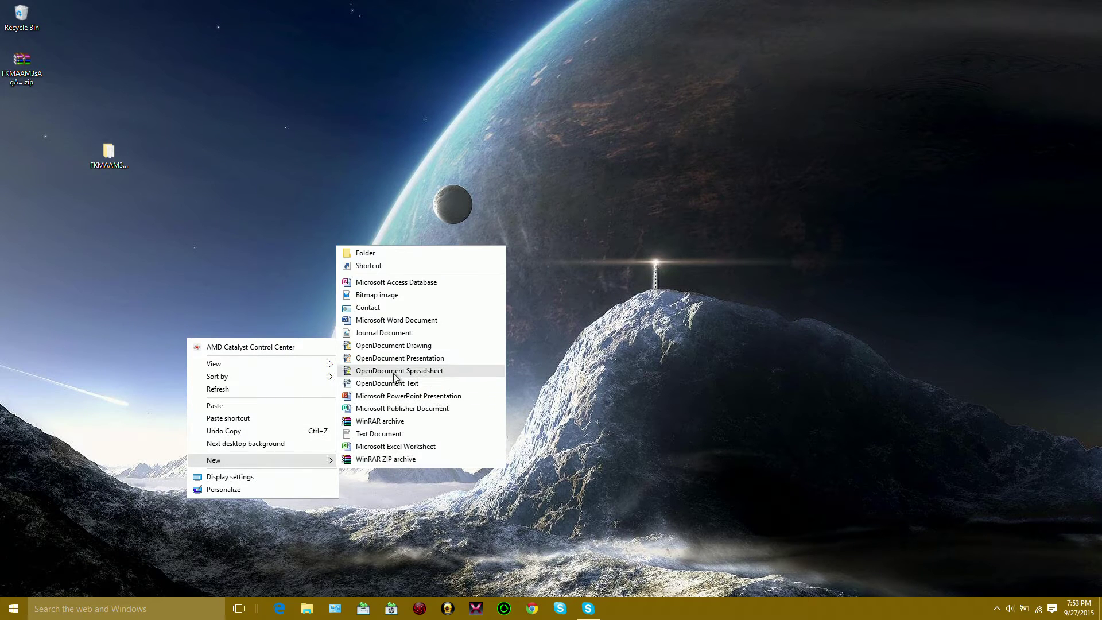
right_click(101, 161)
mouse_move(35, 245)
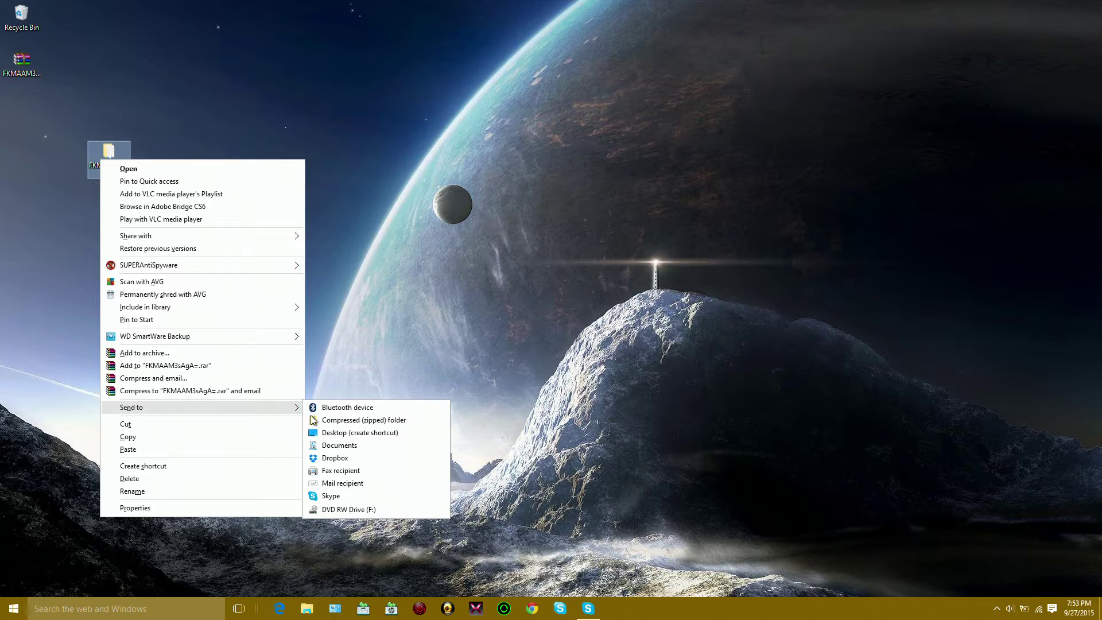
click(313, 420)
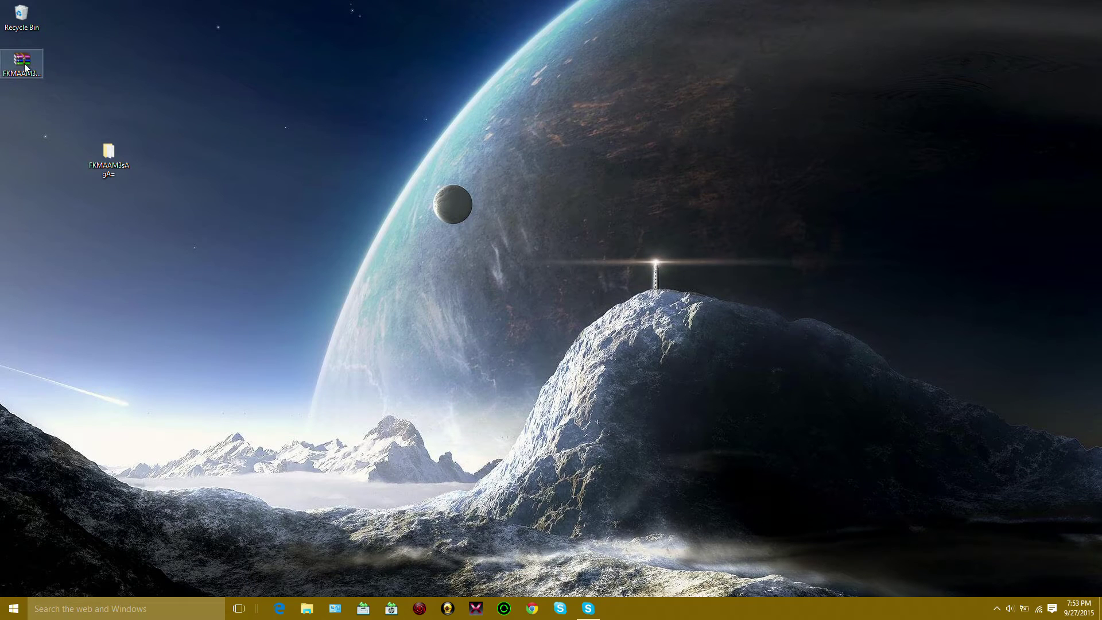
drag(436, 109, 543, 364)
Move the folder icon below the zip, then search 'Mediafire' in Chrome and open MediaFire
drag(103, 166, 18, 118)
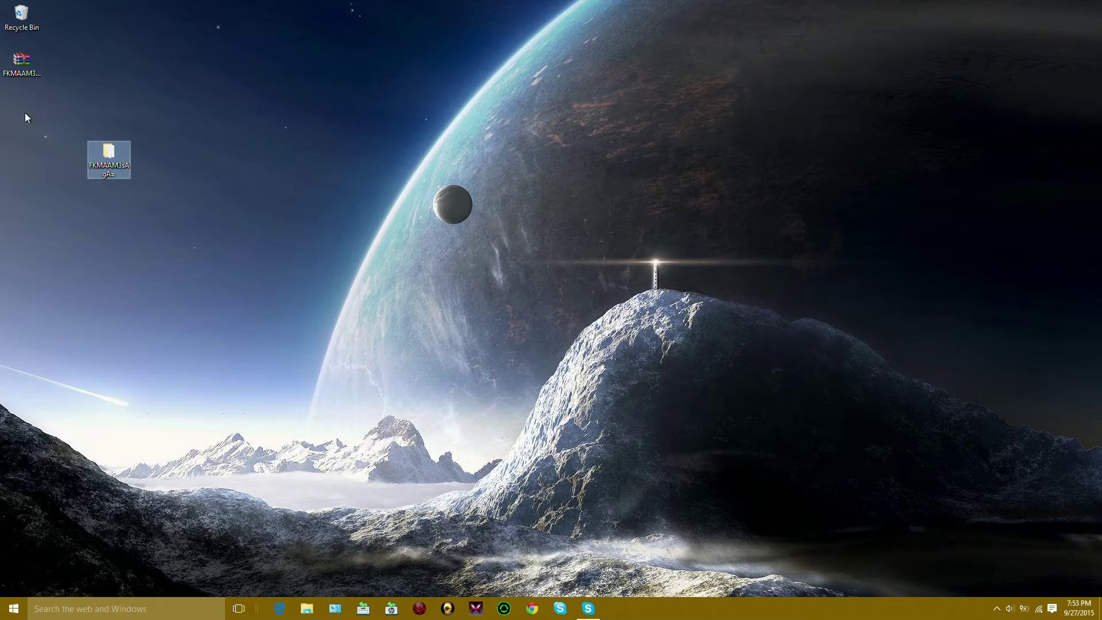
click(533, 609)
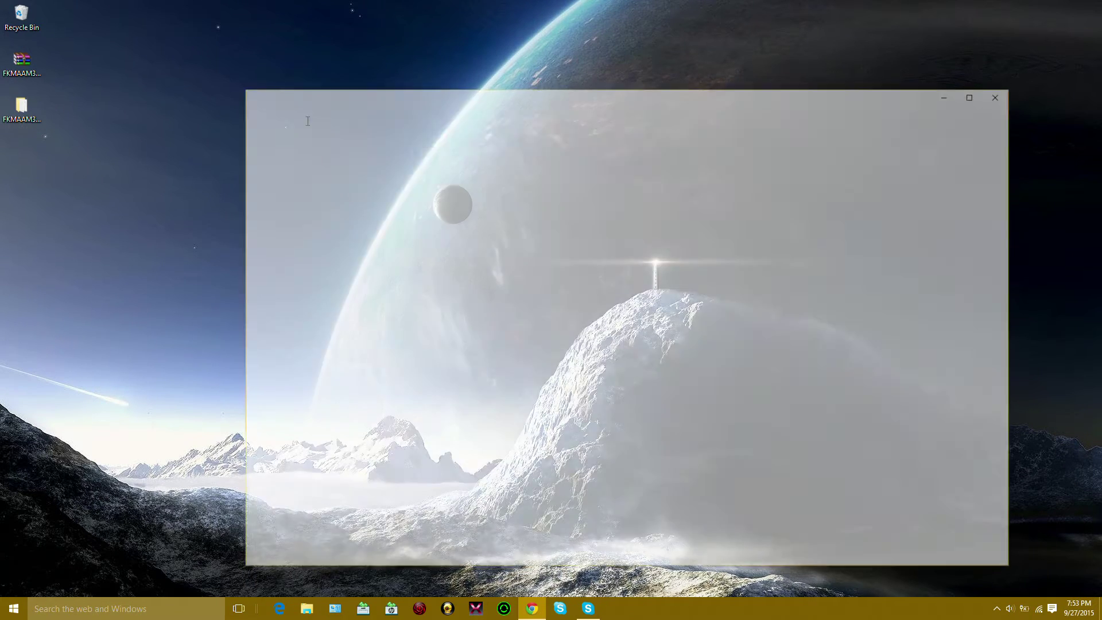
text(Me)
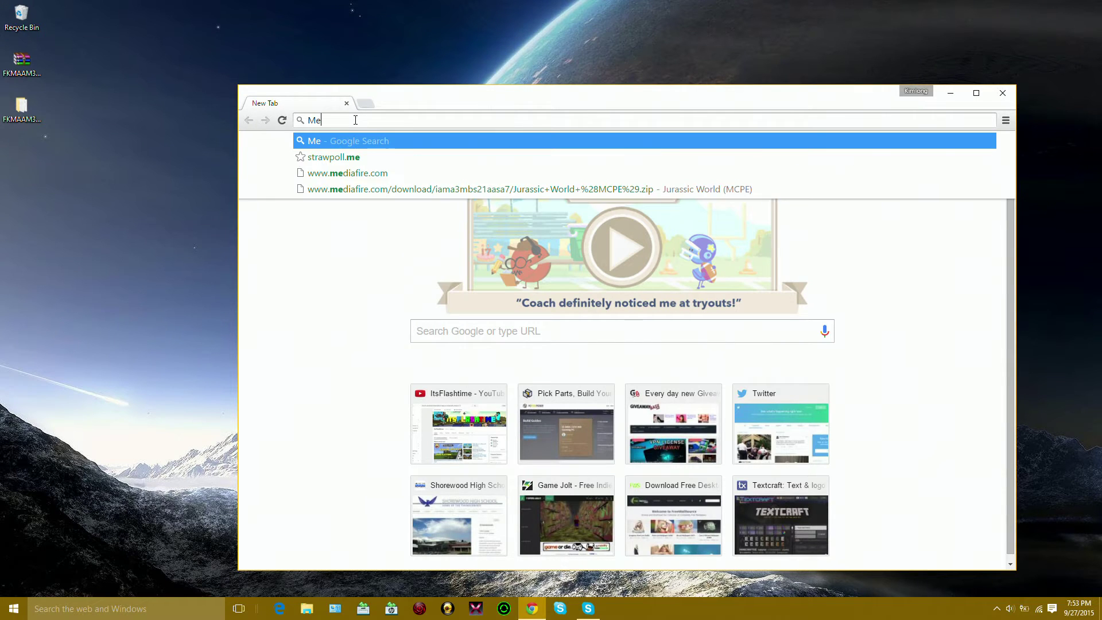
text(dia f)
key(BackSpace)
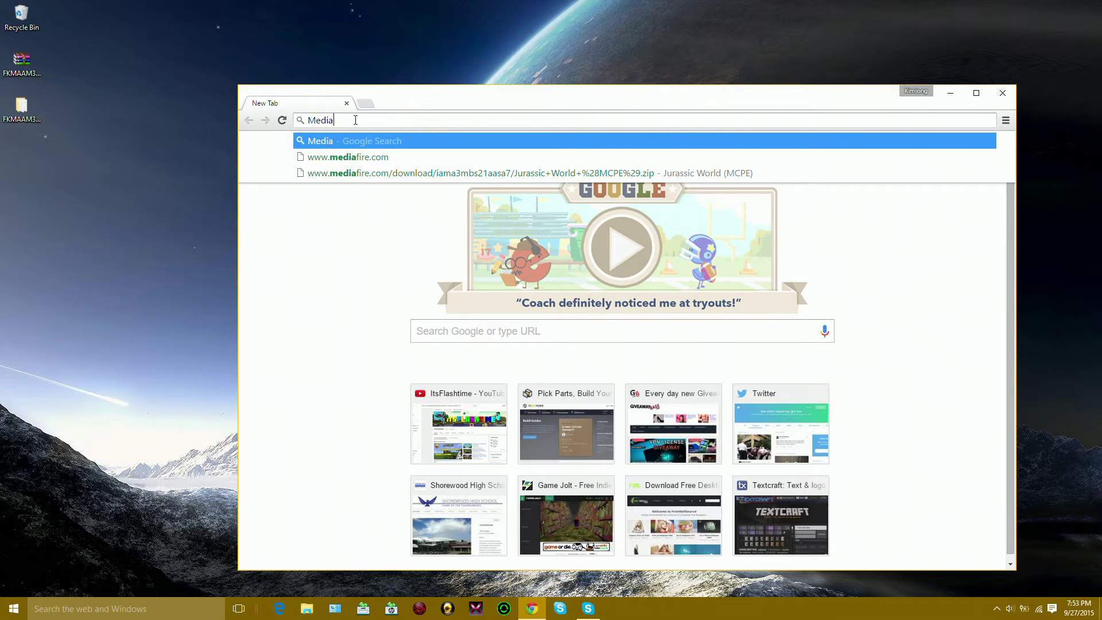
text(fire)
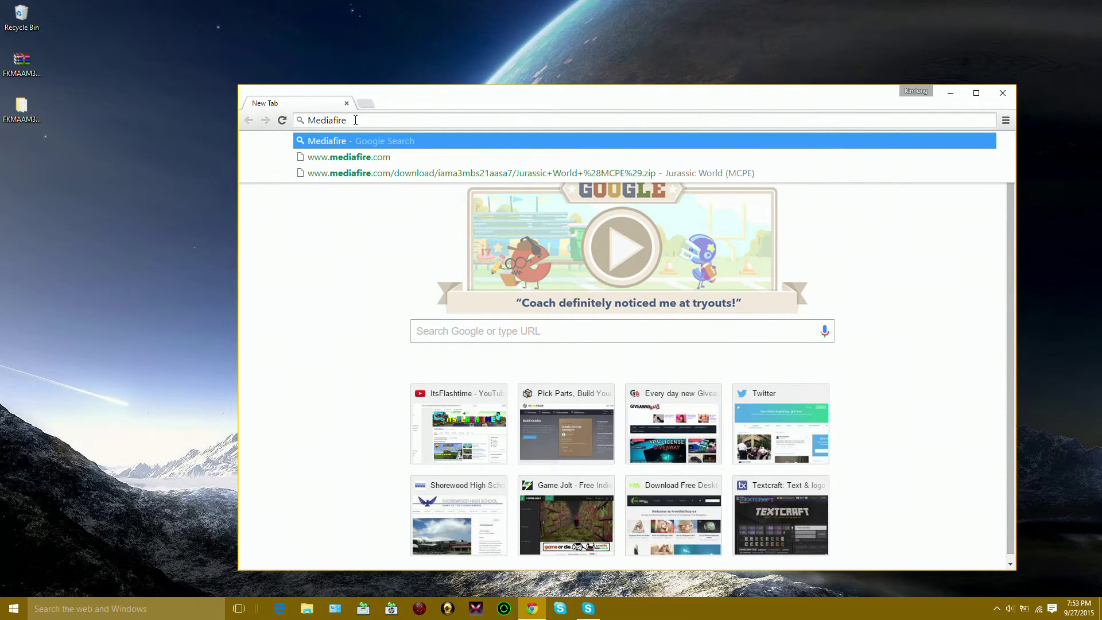
key(Return)
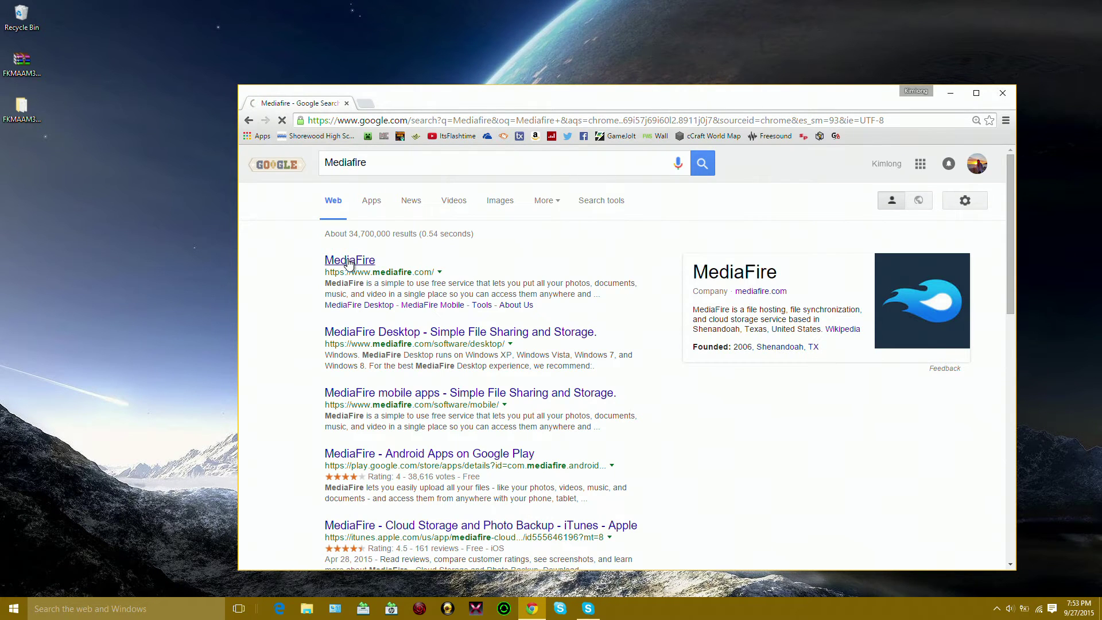
click(349, 262)
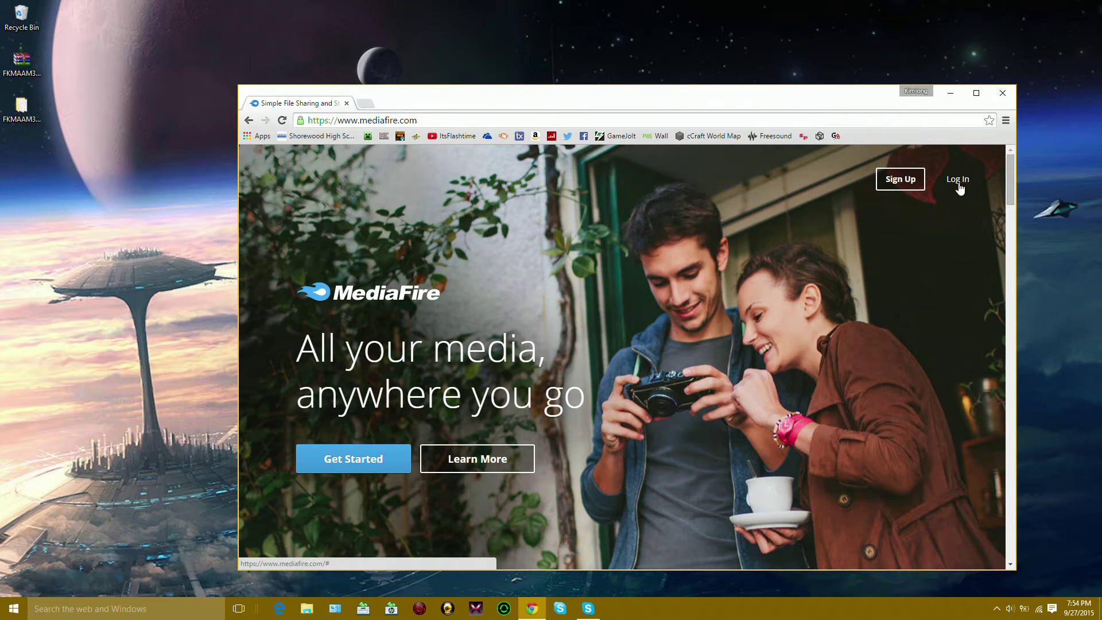
click(959, 183)
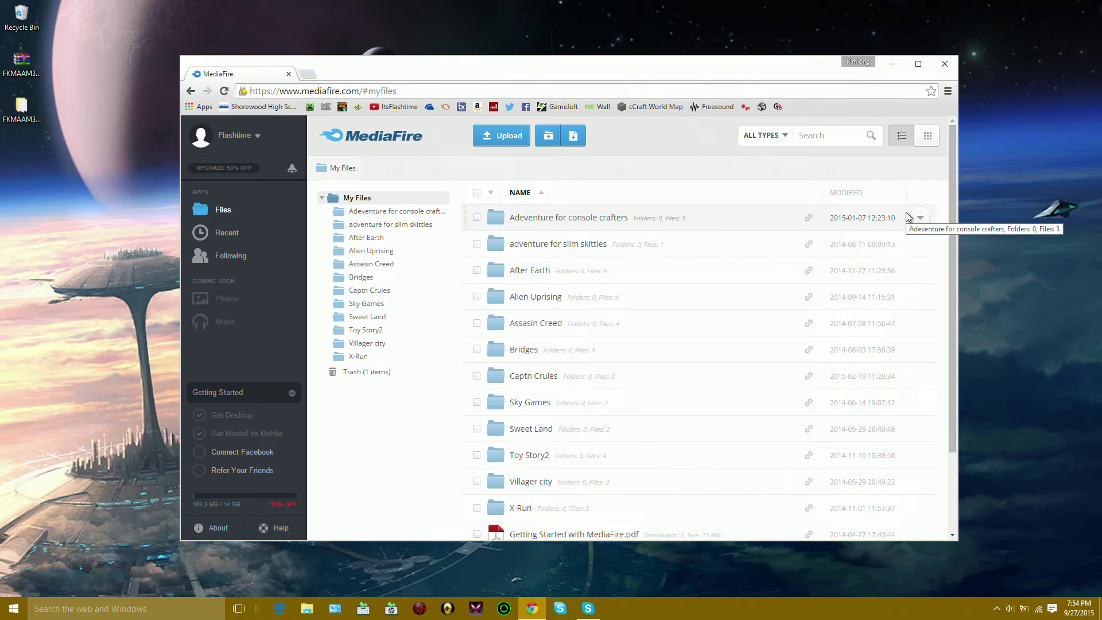
scroll(775, 371, down, 2)
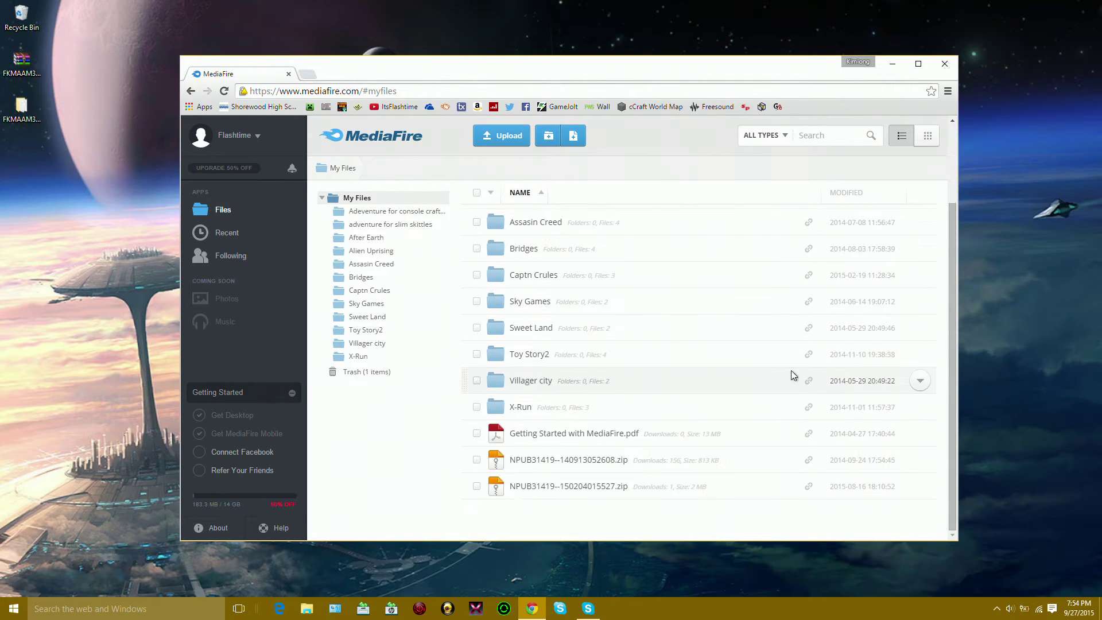
scroll(707, 349, up, 2)
scroll(655, 341, down, 2)
scroll(612, 333, up, 2)
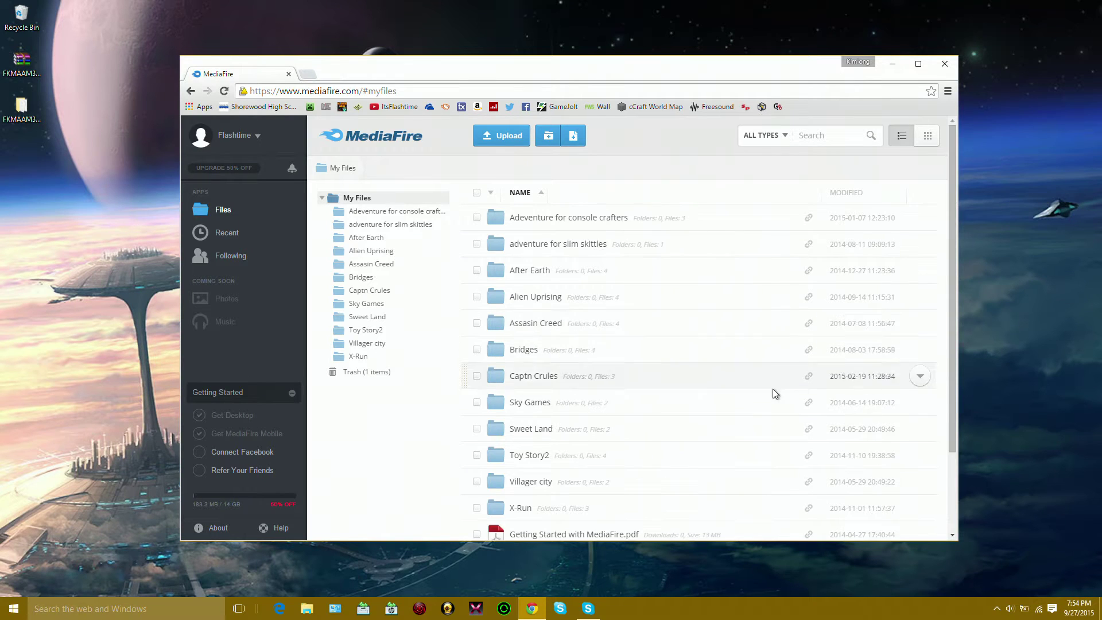
scroll(773, 389, down, 2)
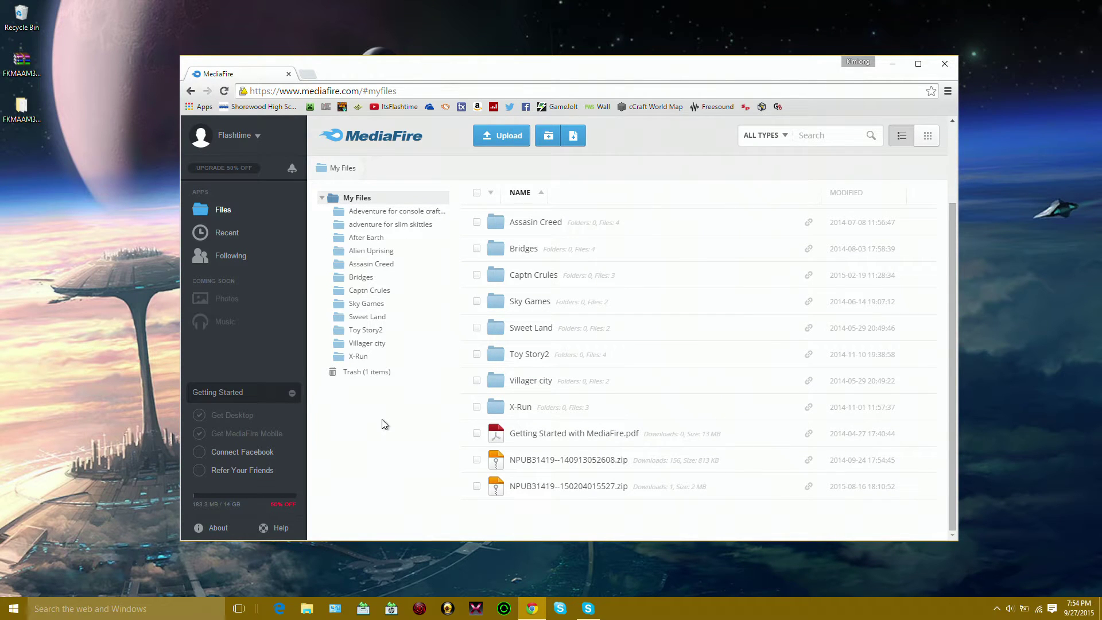
Drag FKMAAM3sAgA=.zip from the desktop into MediaFire's My Files page
drag(535, 73, 546, 83)
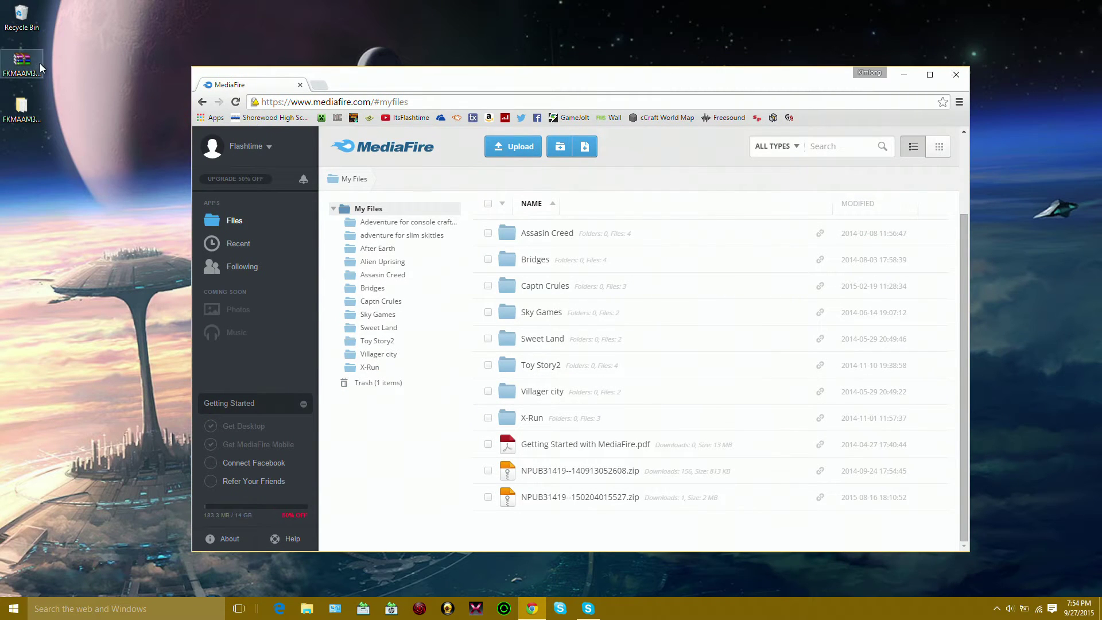
drag(40, 64, 132, 287)
mouse_move(112, 332)
mouse_down()
mouse_move(296, 255)
mouse_move(659, 154)
mouse_up()
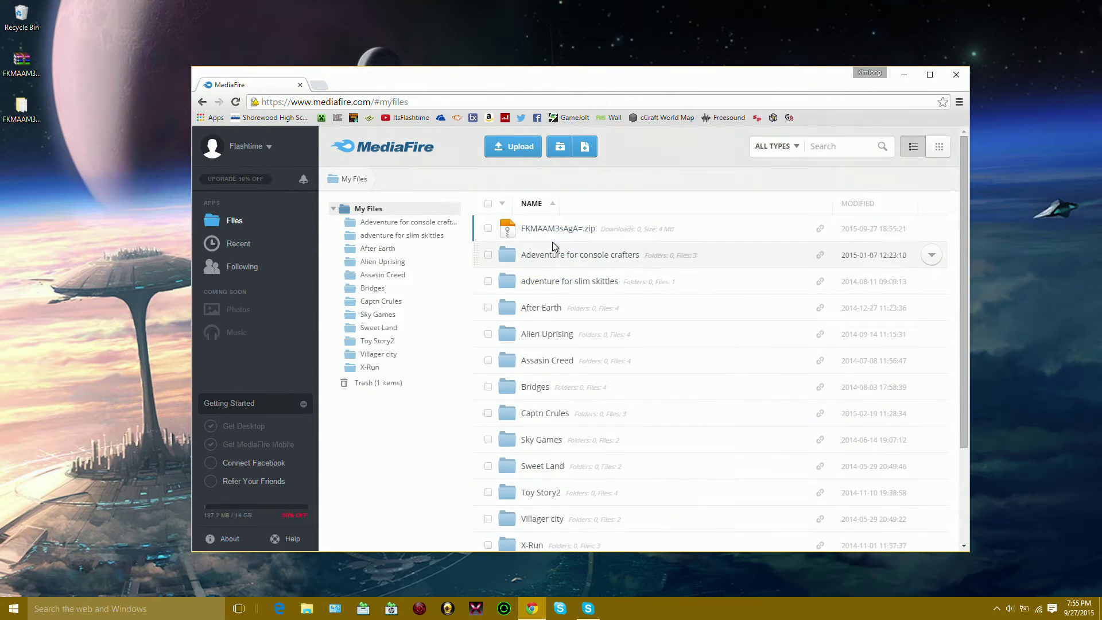
Open and reload the FKMAAM3sAgA=.zip download page, switching between it and My Files
click(551, 230)
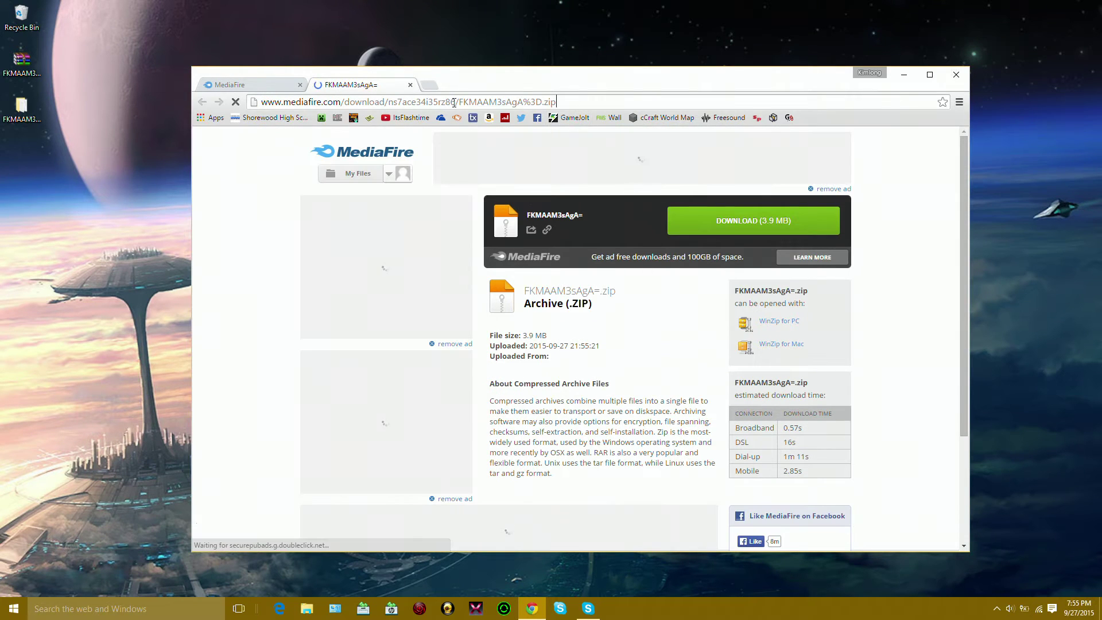
click(568, 102)
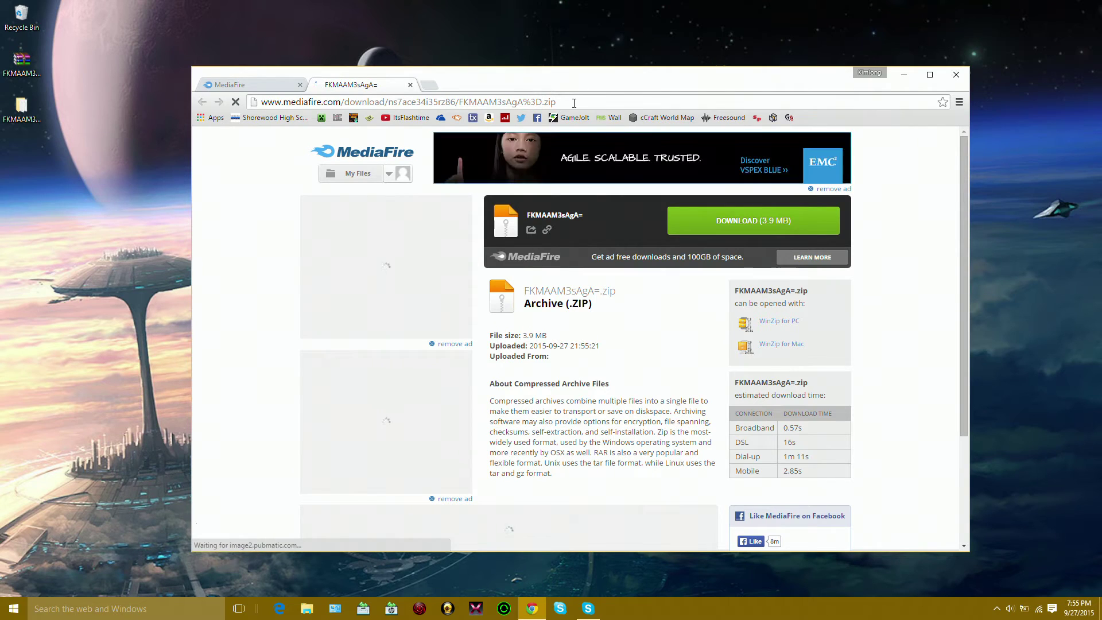
drag(569, 102, 198, 93)
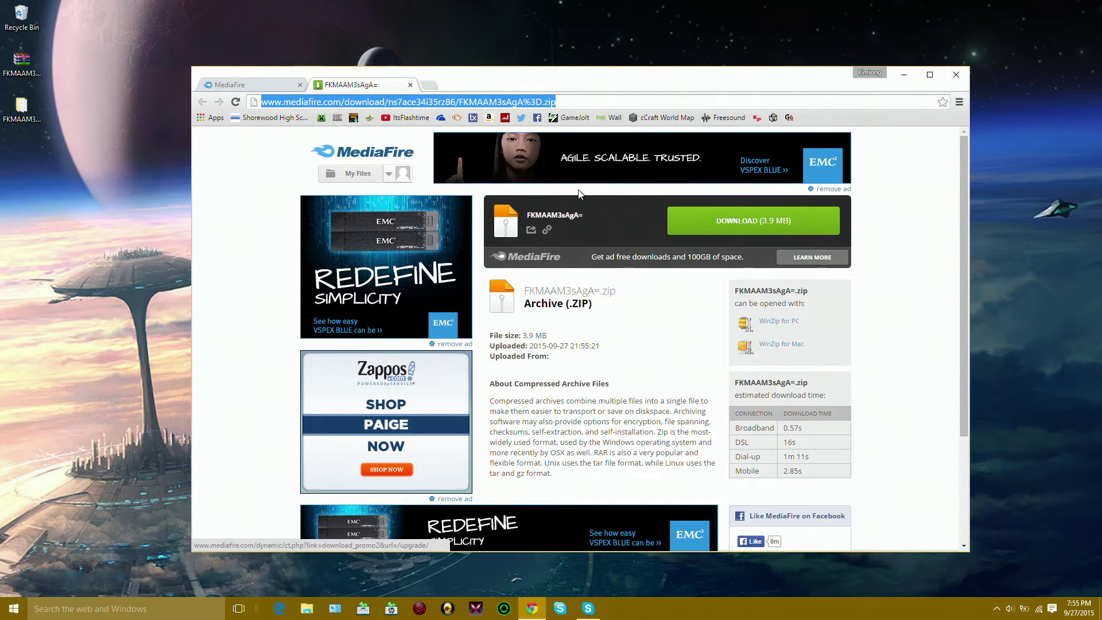
key(Return)
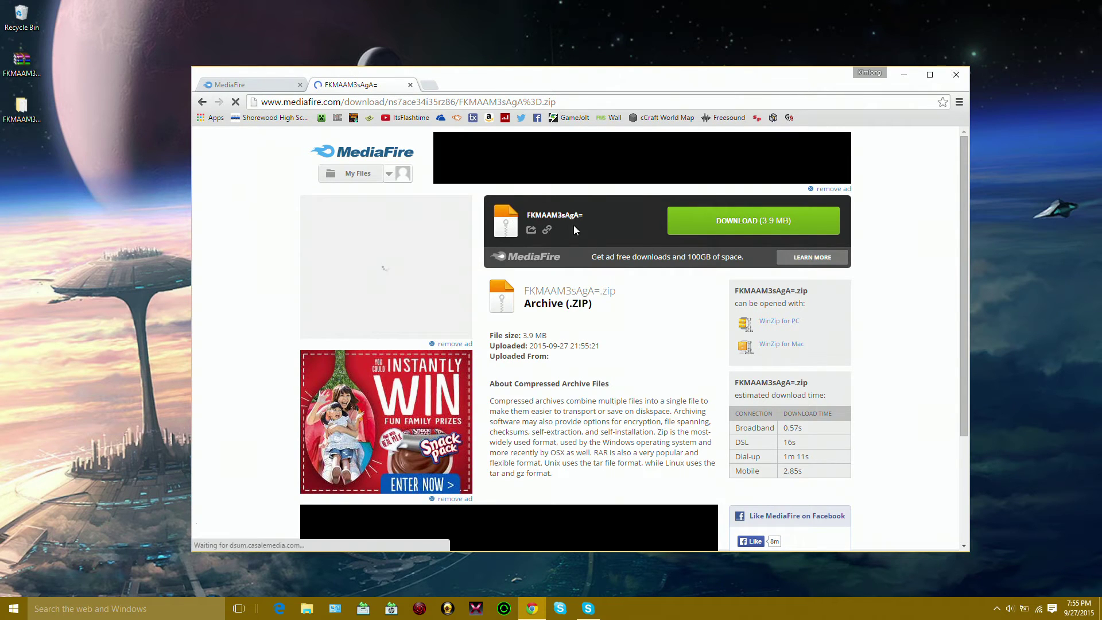
click(241, 84)
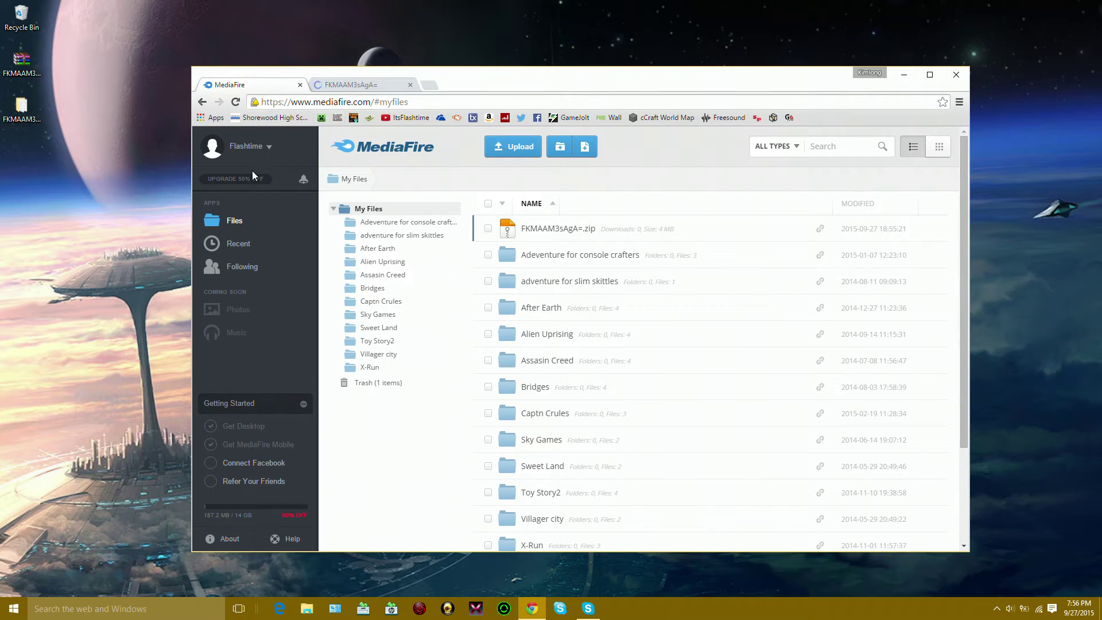
click(332, 85)
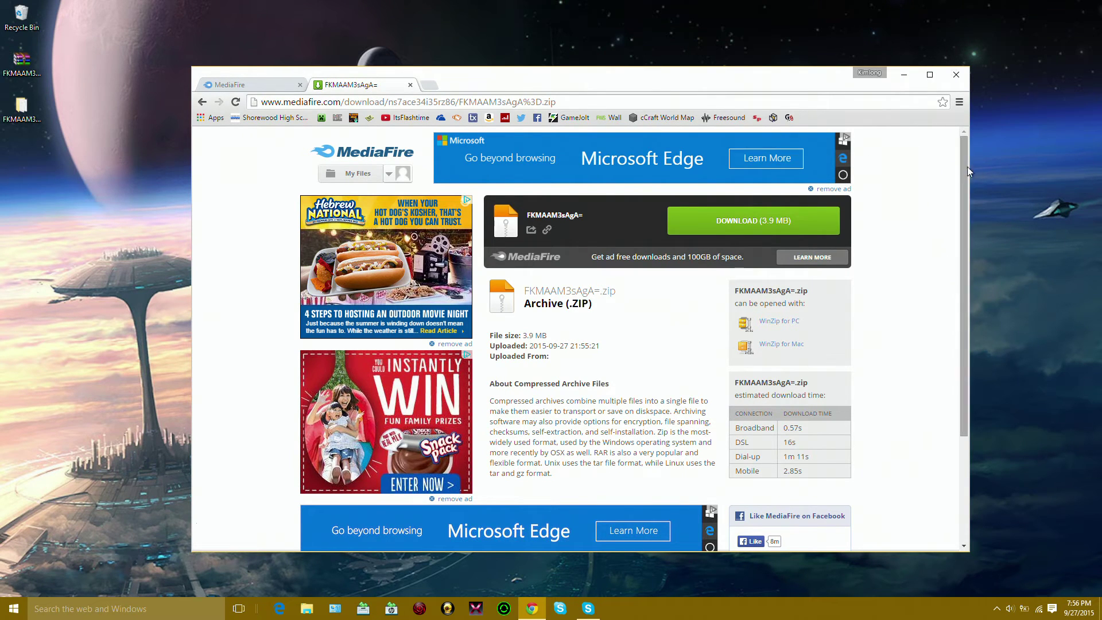
Save the world archive to the desktop as FKMAAM3sAgA= (1).zip and locate it among the icons
click(749, 219)
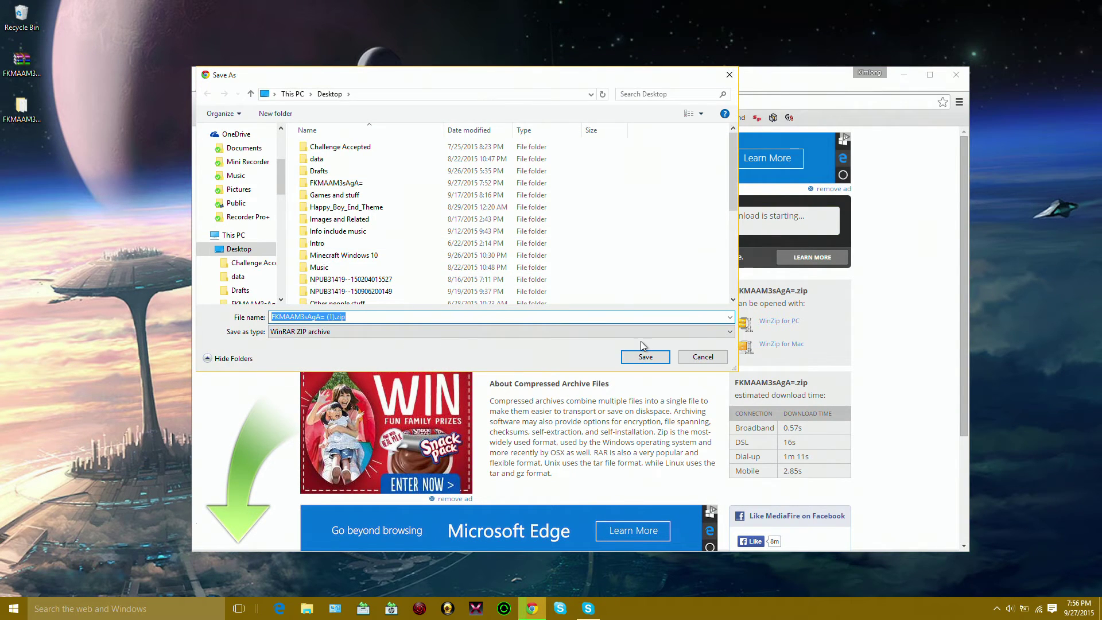
click(645, 356)
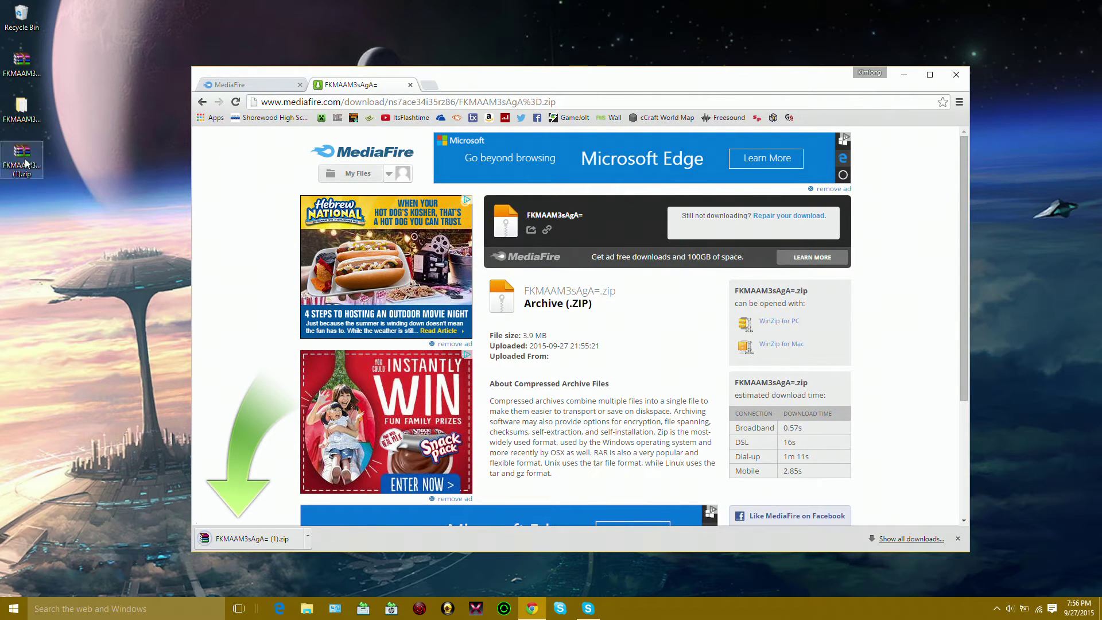
drag(29, 170, 99, 178)
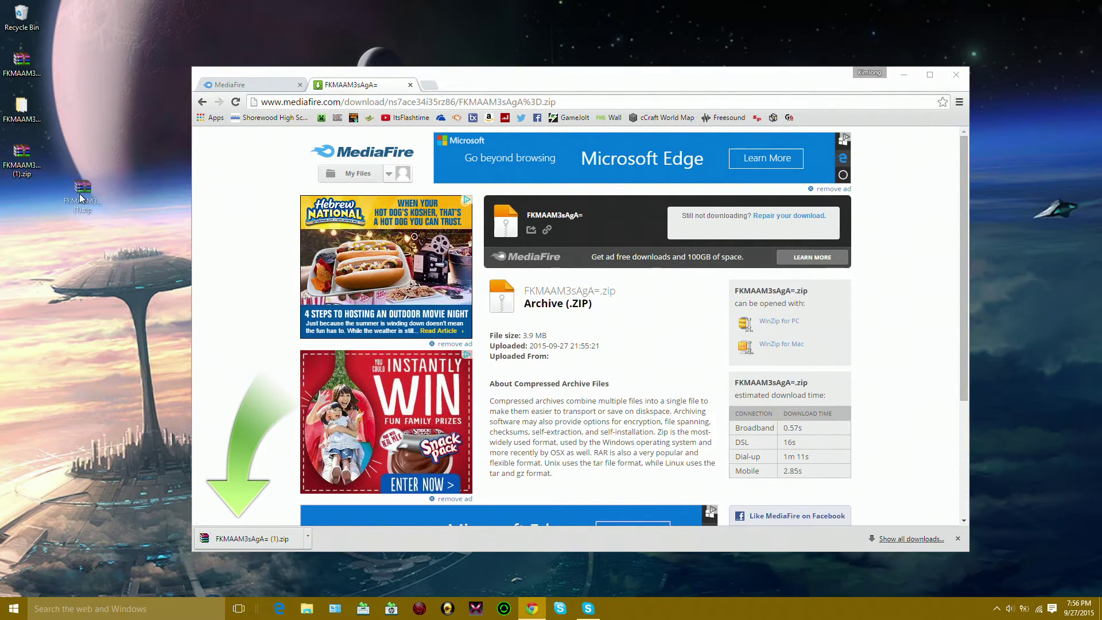
key(f)
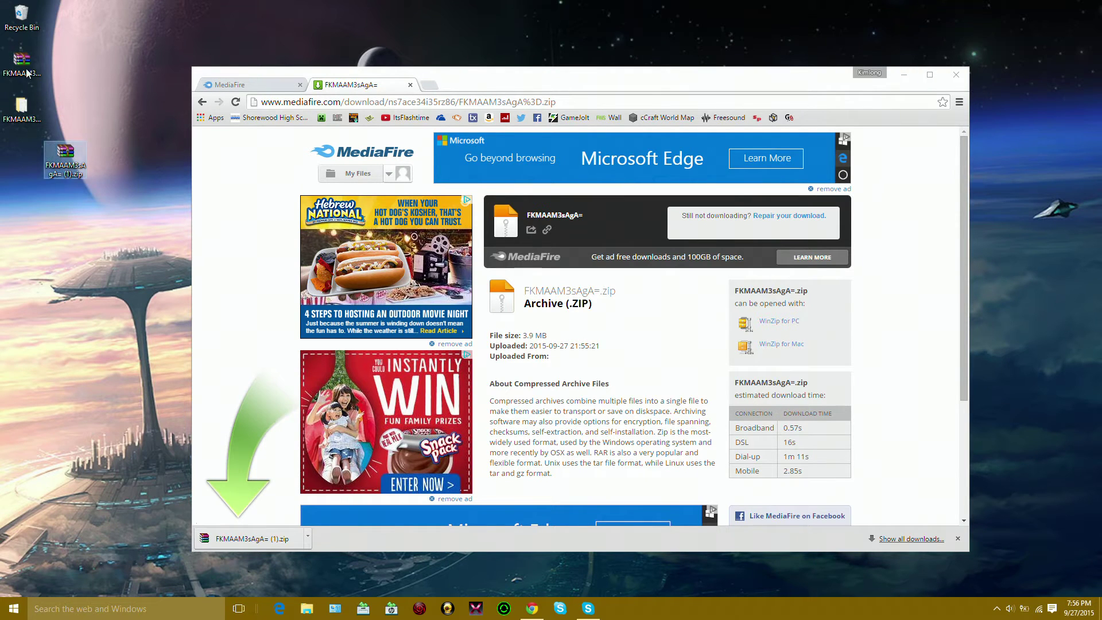
key(f)
key(f)
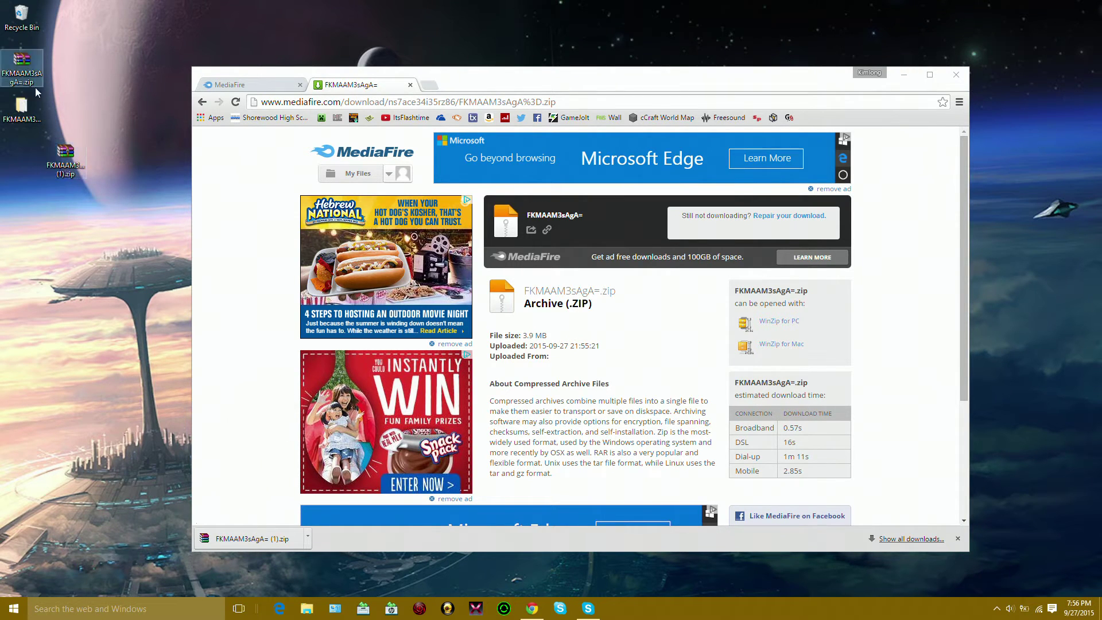
key(f)
key(f)
key(f)
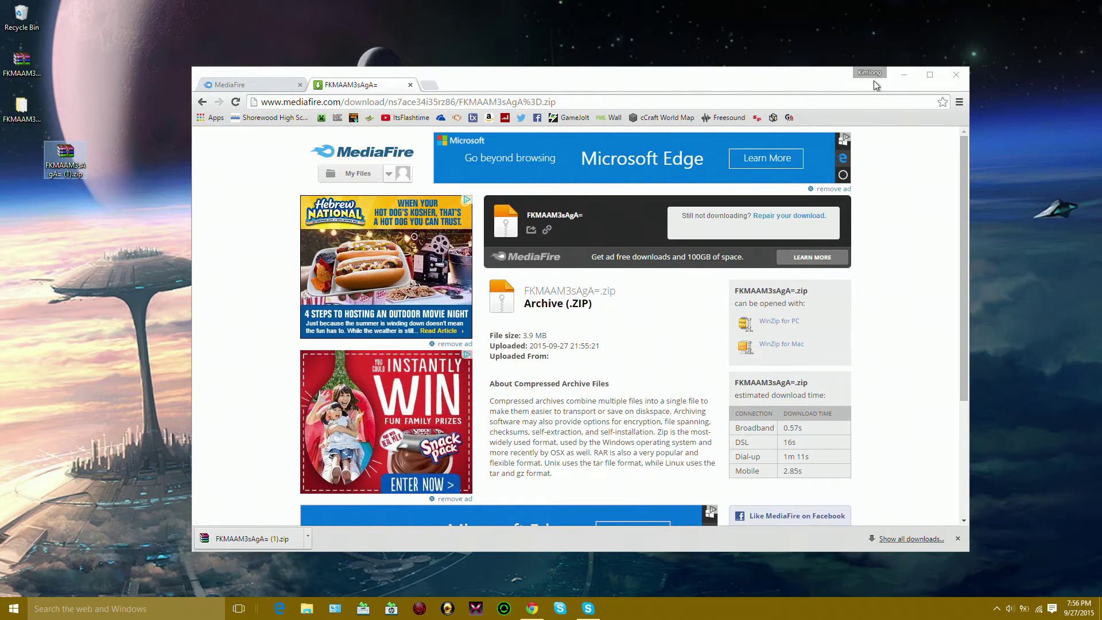
Minimize Chrome and bring up the context menu for FKMAAM3sAgA= (1).zip
click(902, 75)
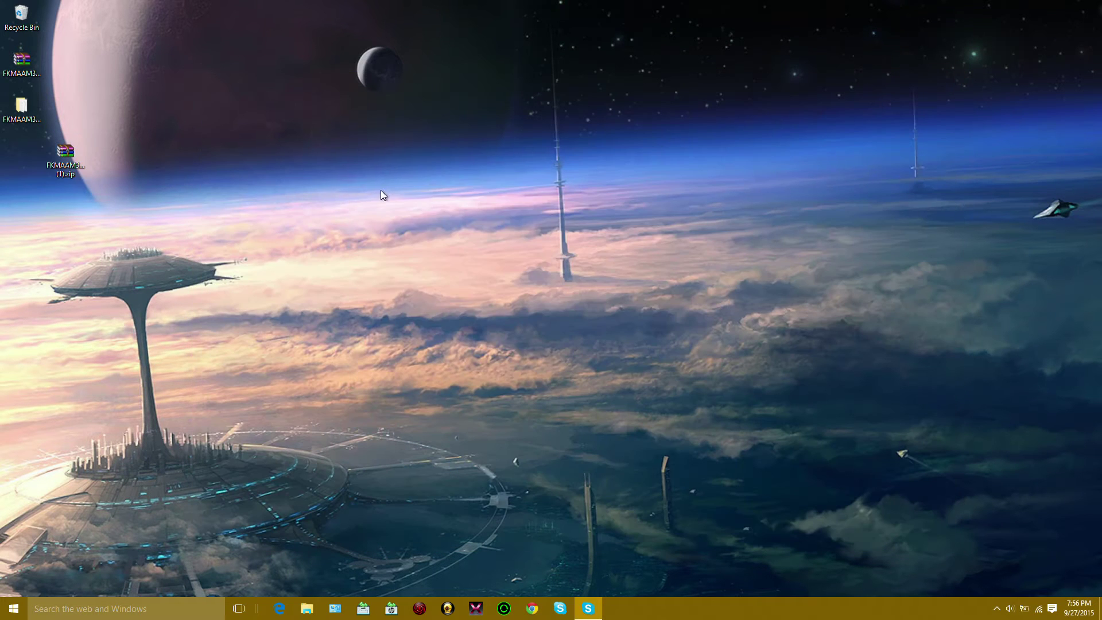
drag(381, 190, 611, 394)
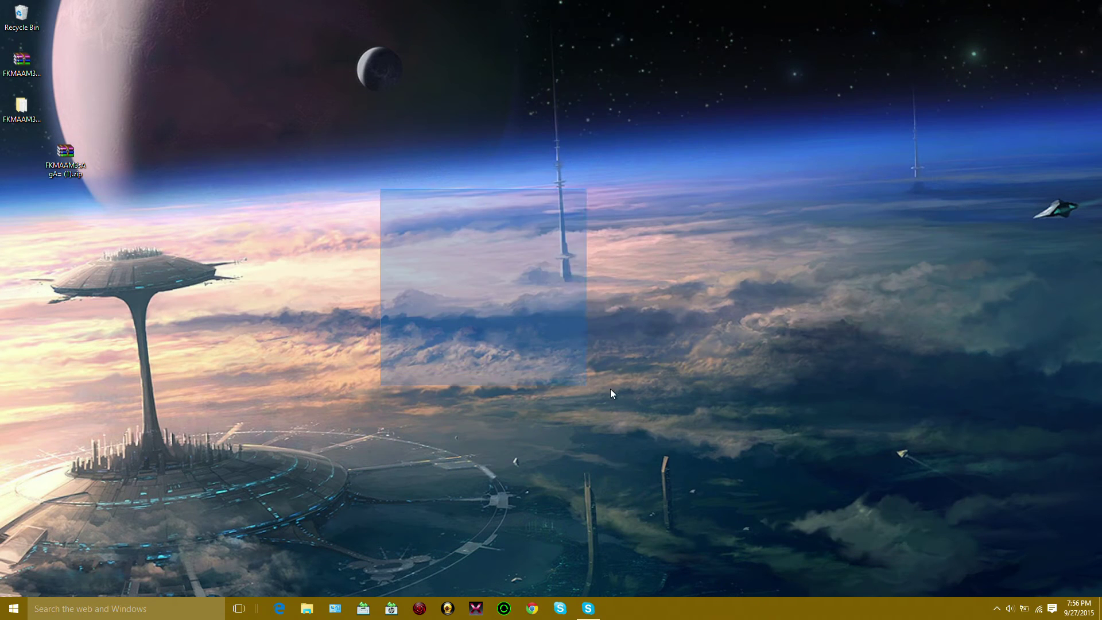
right_click(59, 169)
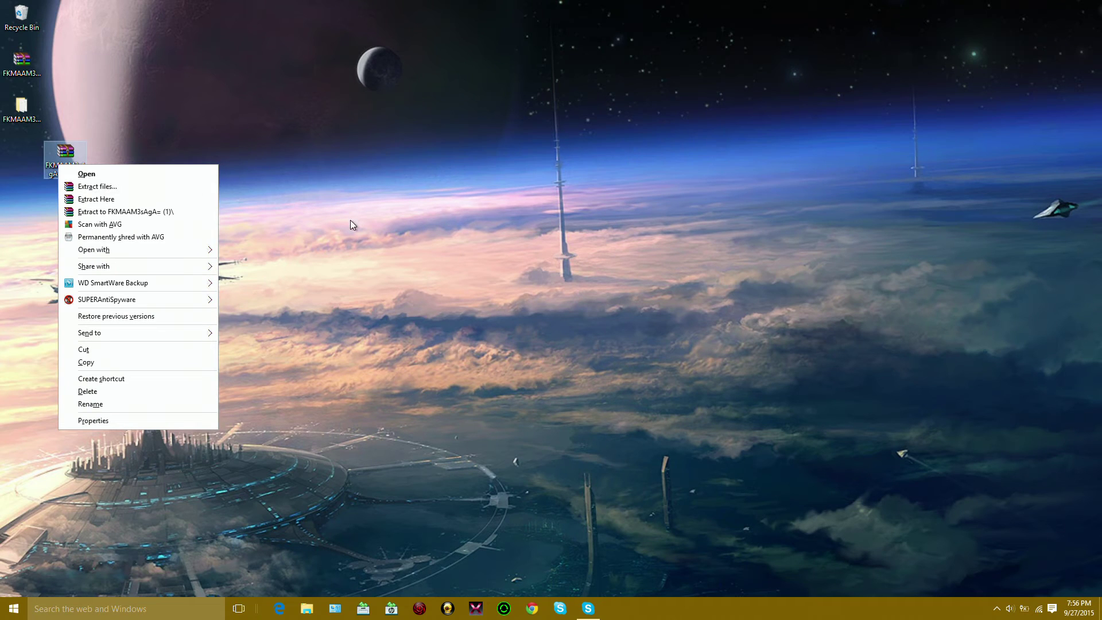
Extract FKMAAM3sAgA= (1).zip on the desktop with Yes to All, and centre the extracted folder
click(115, 200)
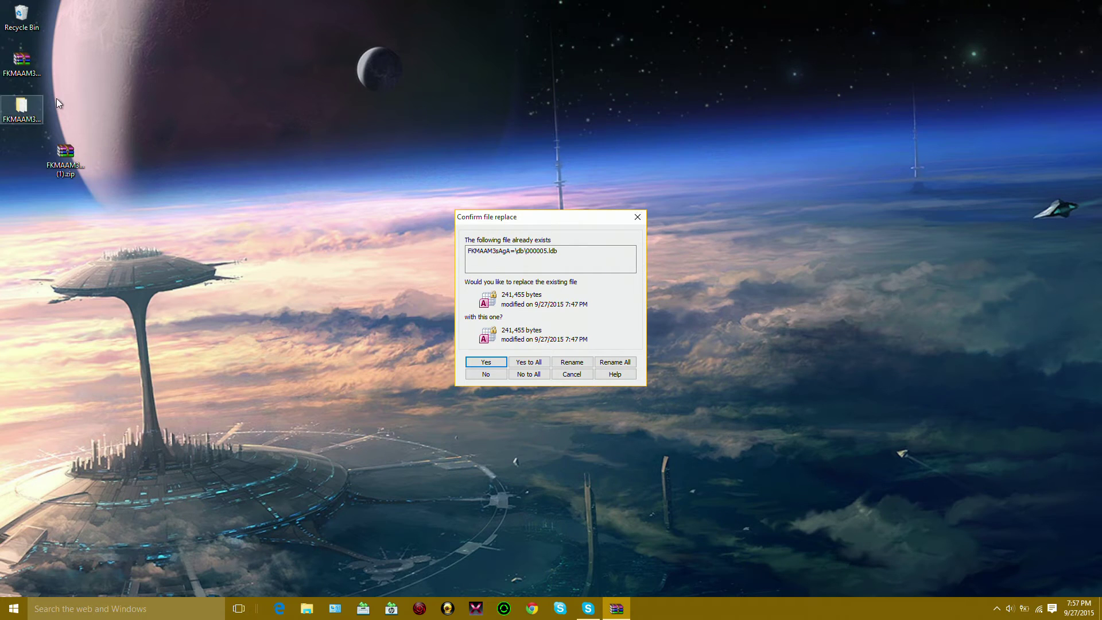
click(27, 113)
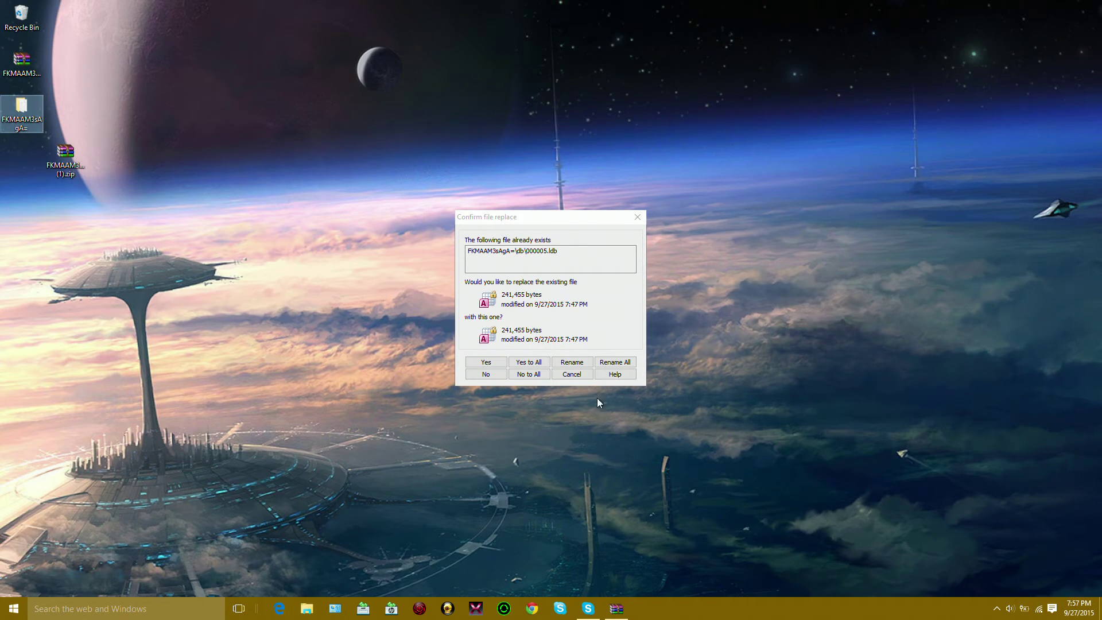
click(513, 362)
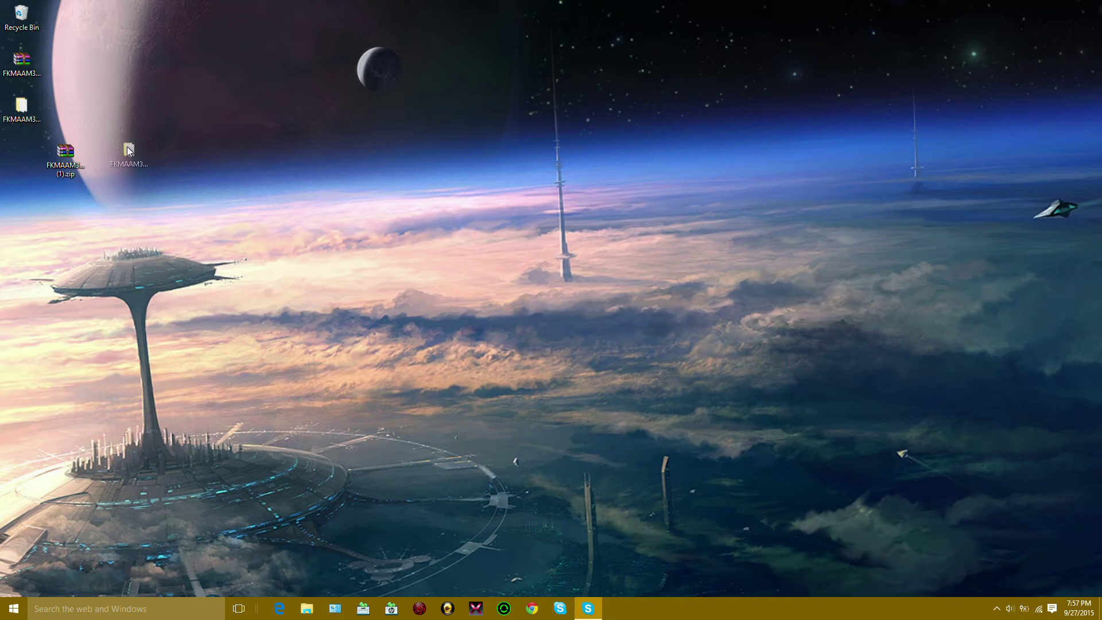
drag(127, 146, 457, 289)
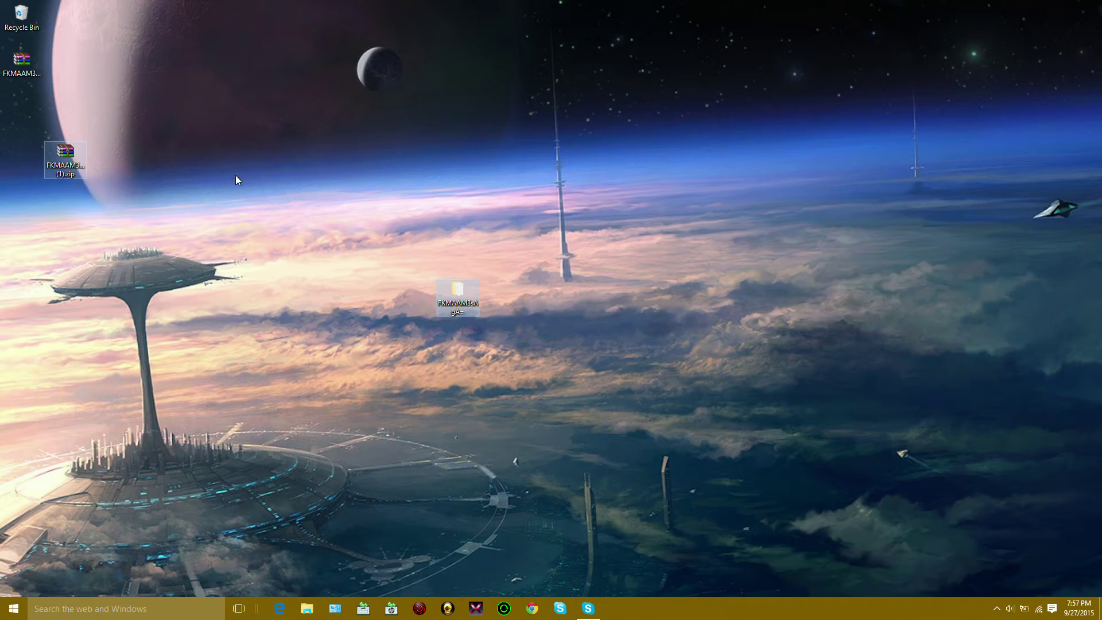
drag(696, 397, 794, 491)
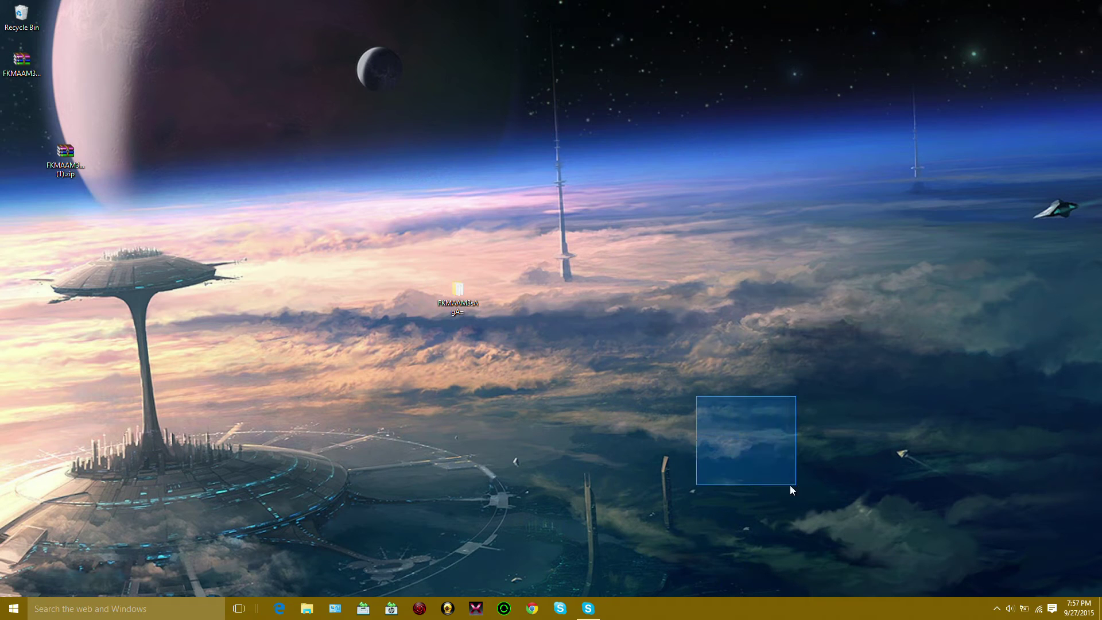
click(306, 608)
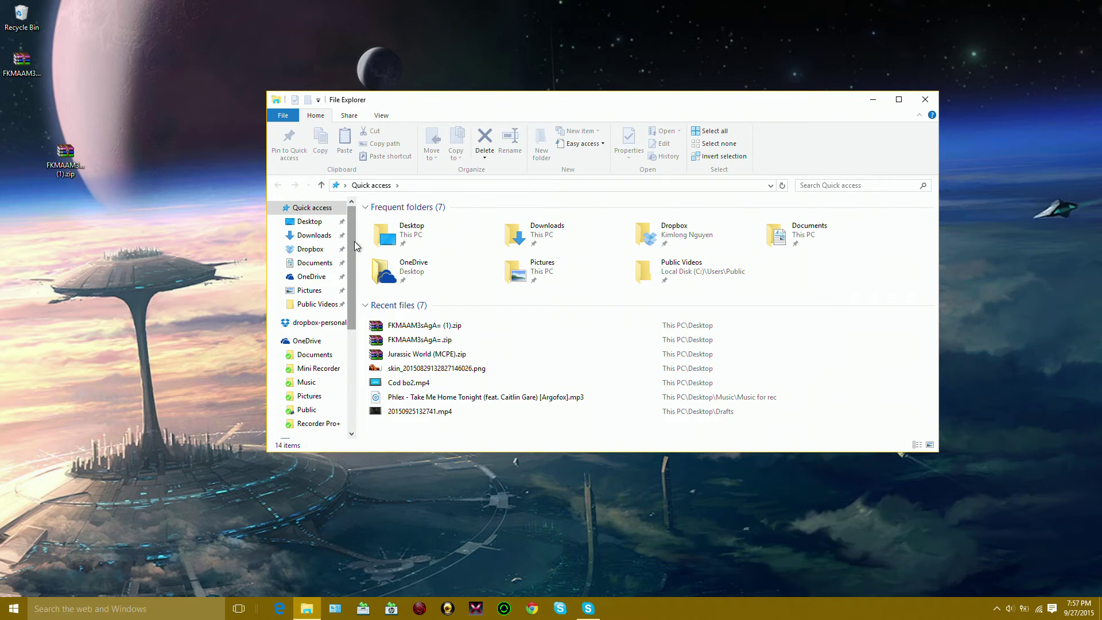
scroll(353, 241, down, 3)
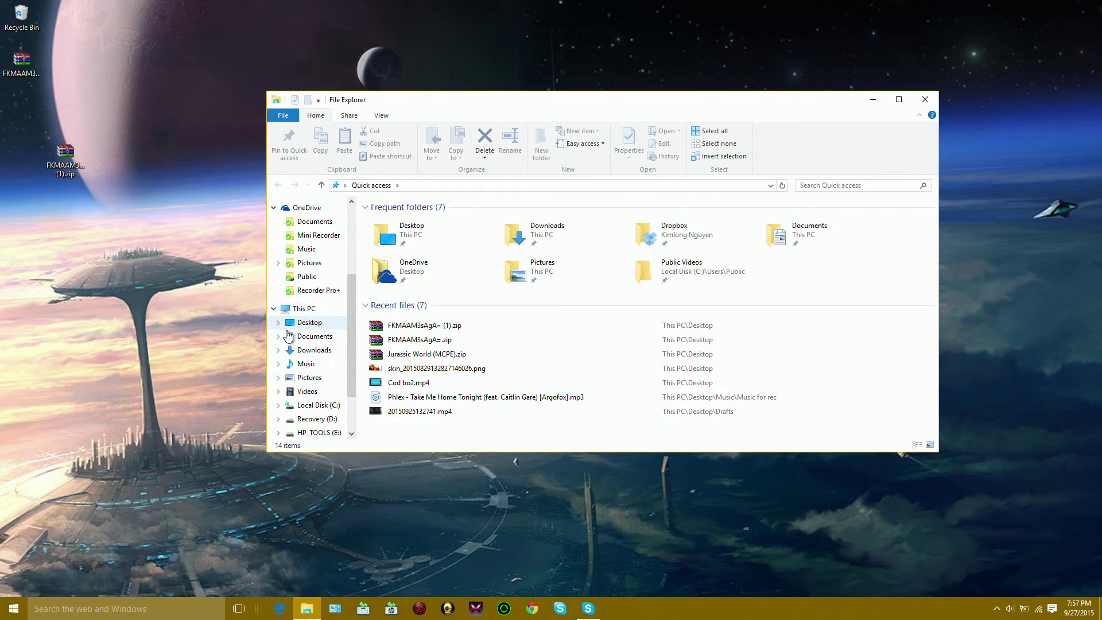
Browse to C:\Users\TamNguyen, search for Minecraft, and open the LocalState folder
click(304, 309)
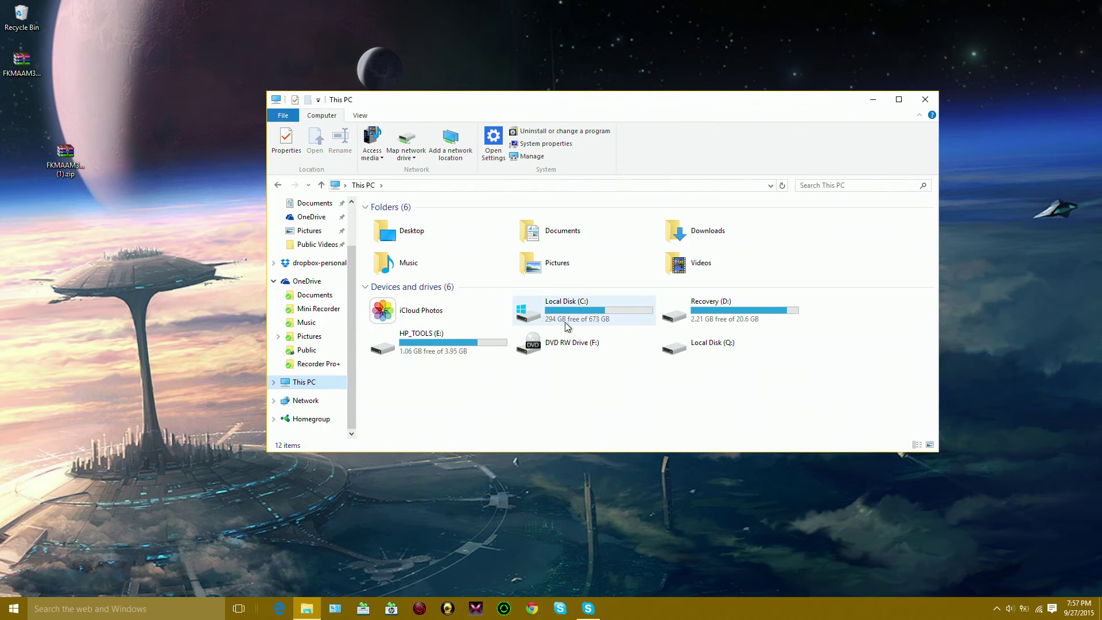
double_click(584, 320)
scroll(587, 328, down, 5)
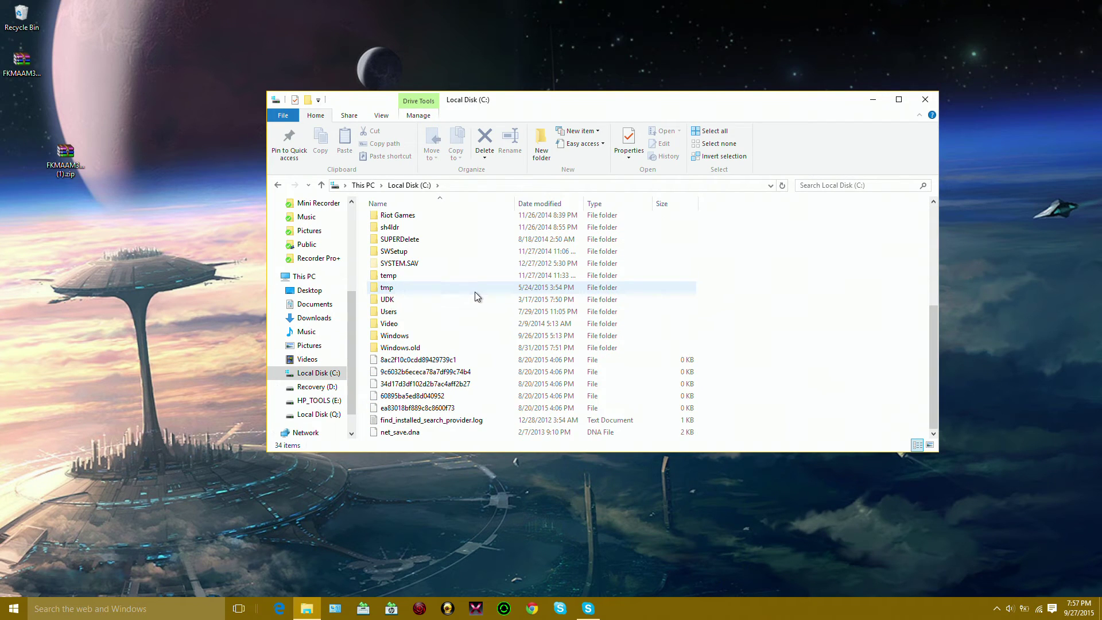
double_click(396, 314)
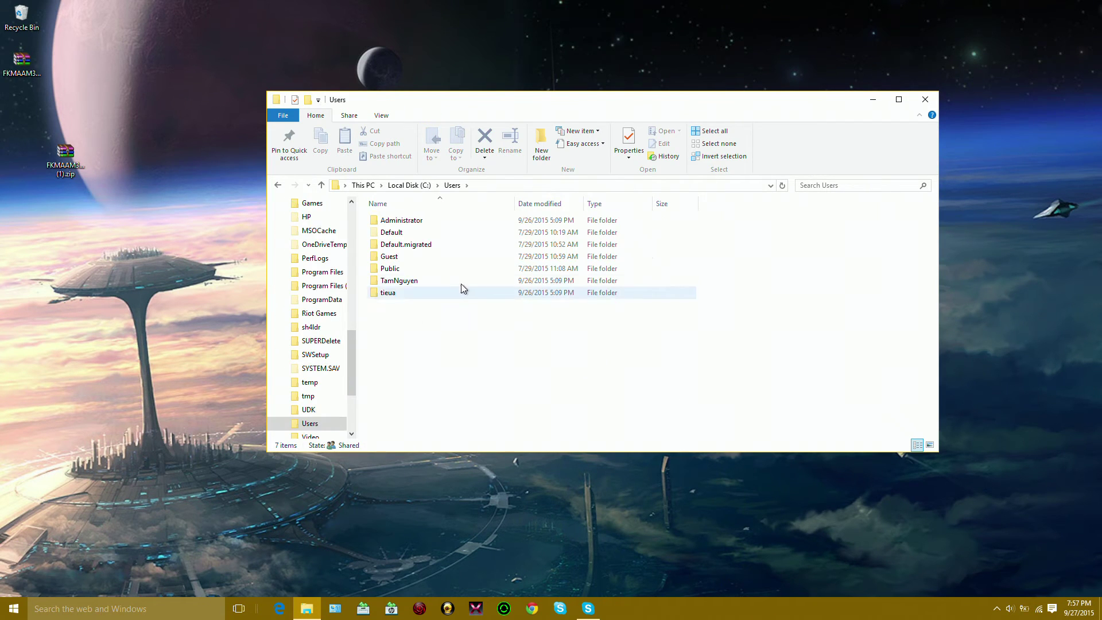
click(416, 284)
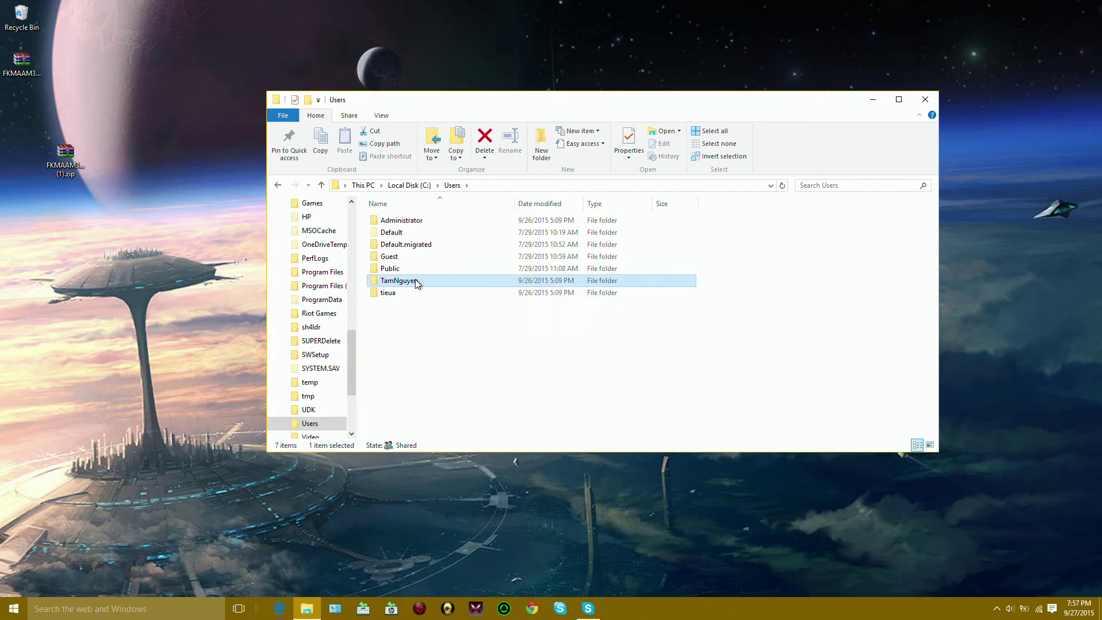
double_click(415, 281)
scroll(672, 276, down, 1)
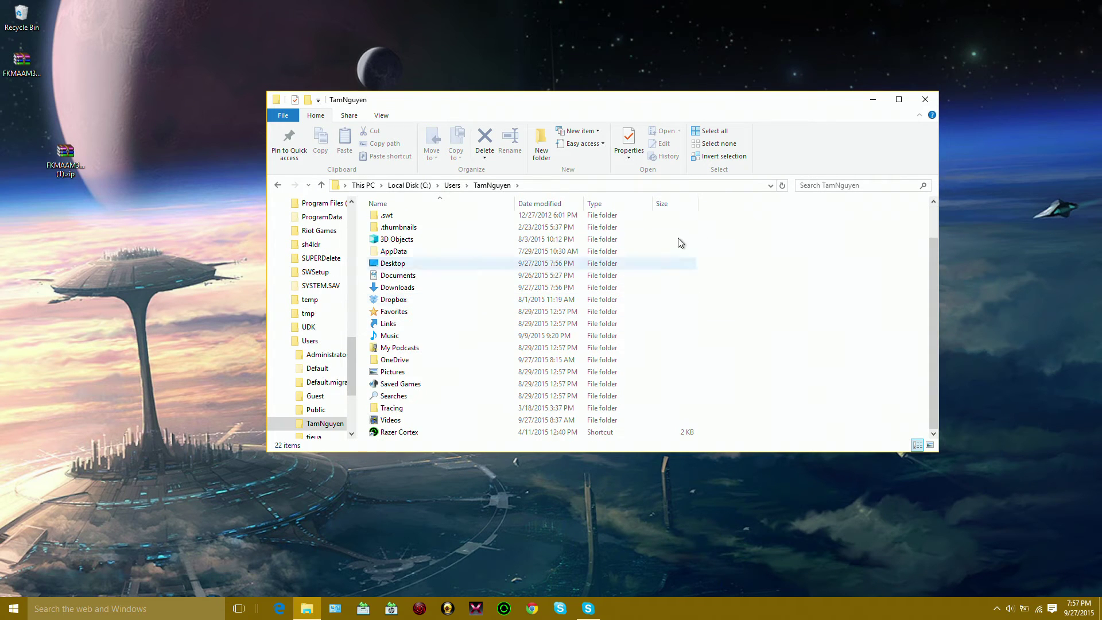
click(830, 185)
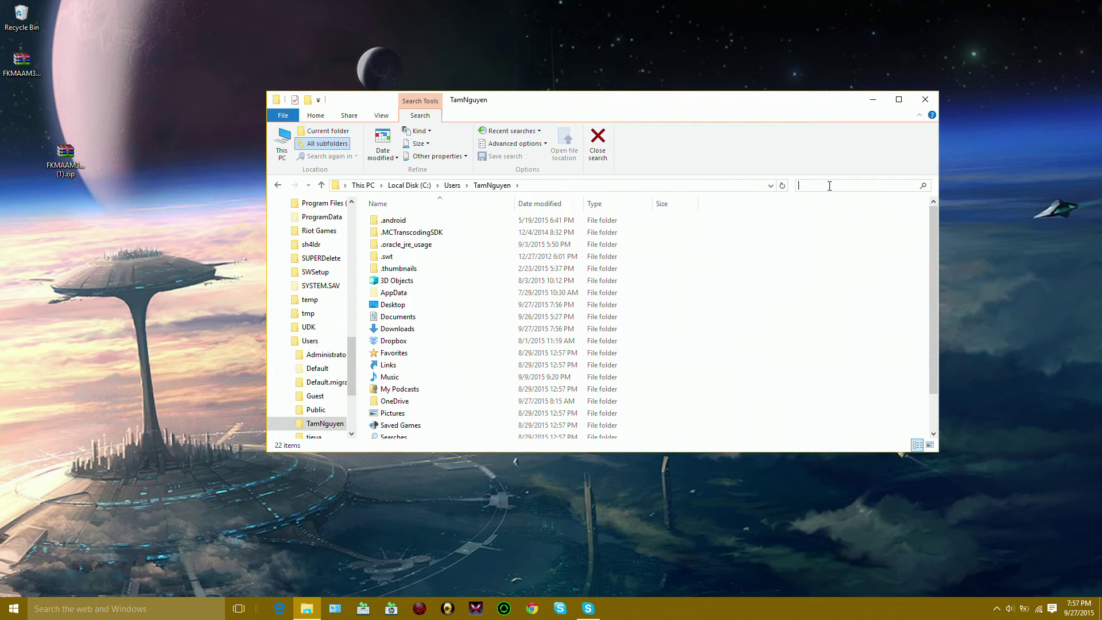
text(Minecraft)
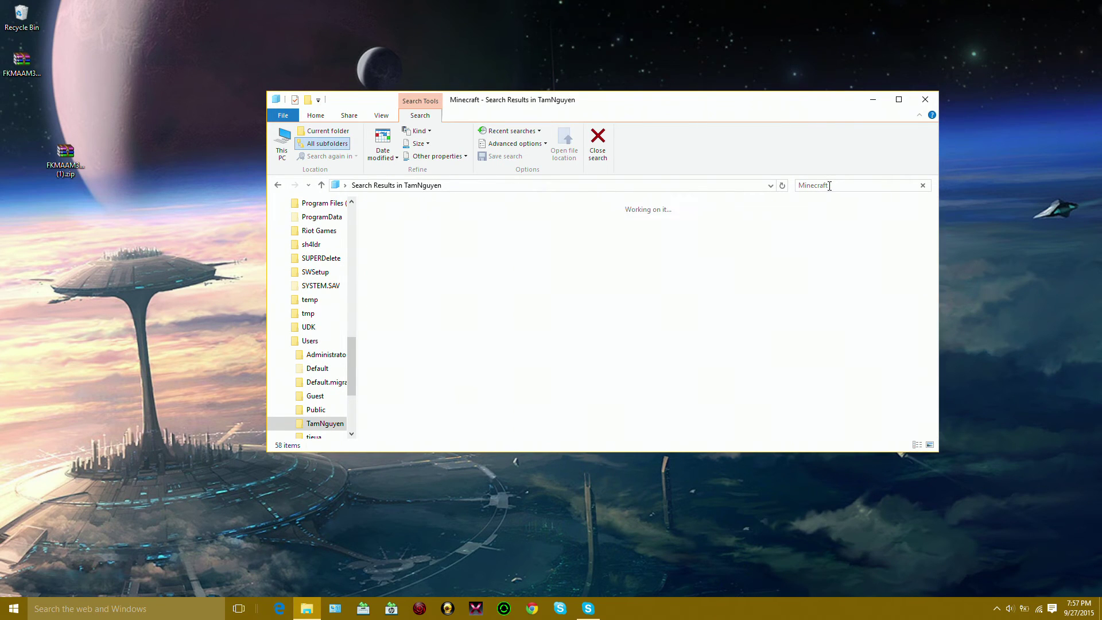
scroll(539, 379, down, 5)
scroll(503, 370, down, 5)
scroll(479, 368, down, 5)
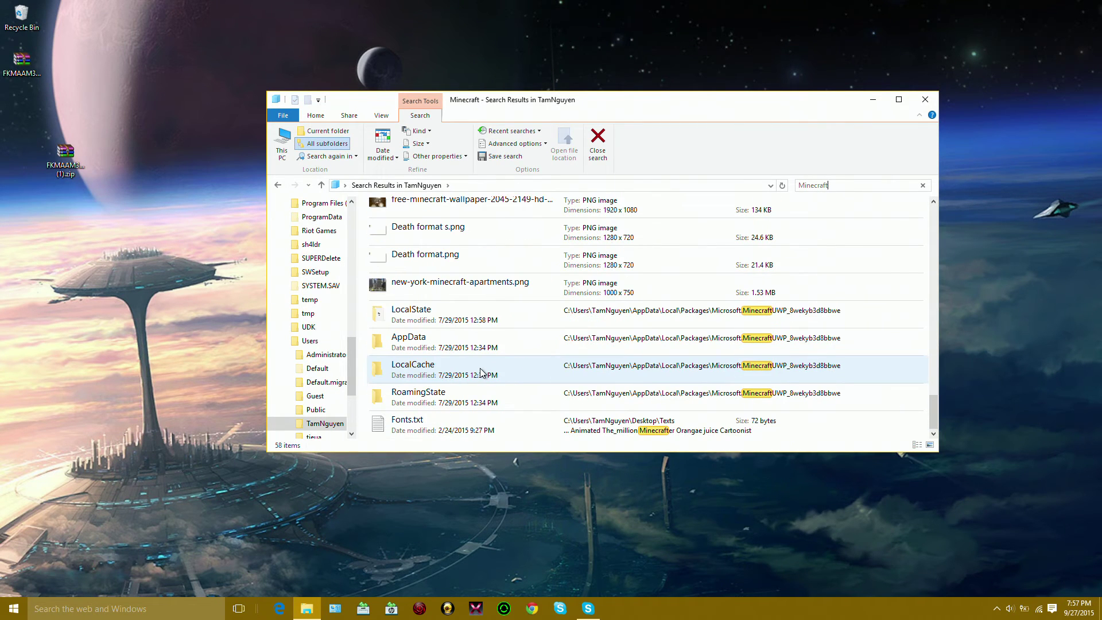
double_click(434, 308)
Navigate to LocalState > games > com.mojang > minecraftWorlds, with the desktop folder visible
click(401, 235)
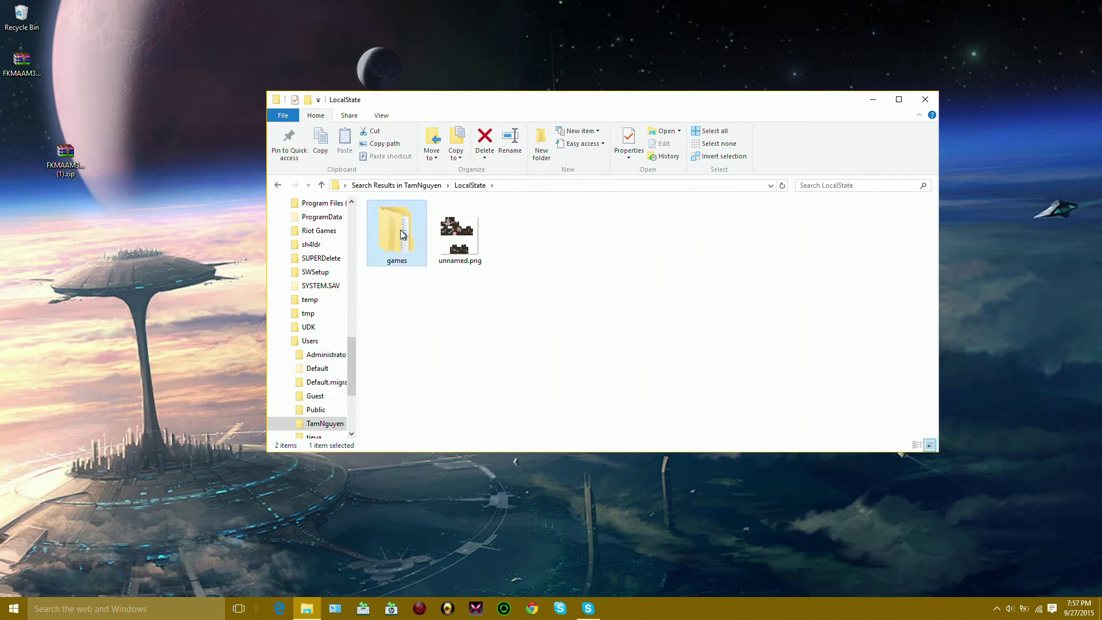
double_click(401, 235)
double_click(422, 221)
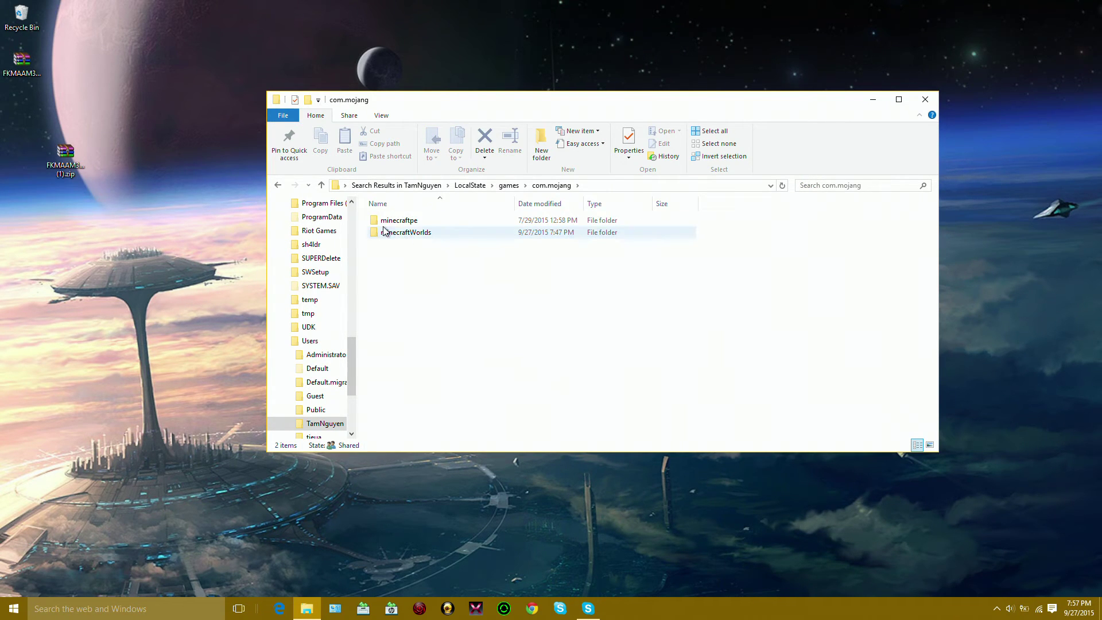
double_click(434, 237)
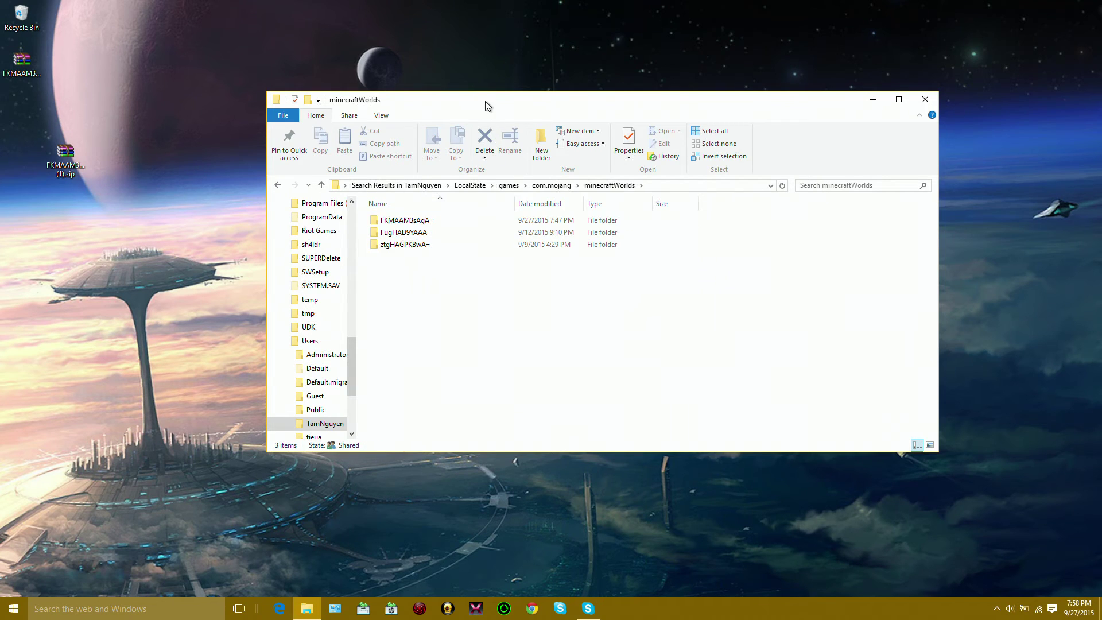
mouse_move(485, 101)
mouse_down()
mouse_move(769, 100)
mouse_move(723, 129)
mouse_up()
Delete the old FKMAAM3sAgA= world folder and drop the extracted copy into minecraftWorlds
drag(457, 295, 705, 358)
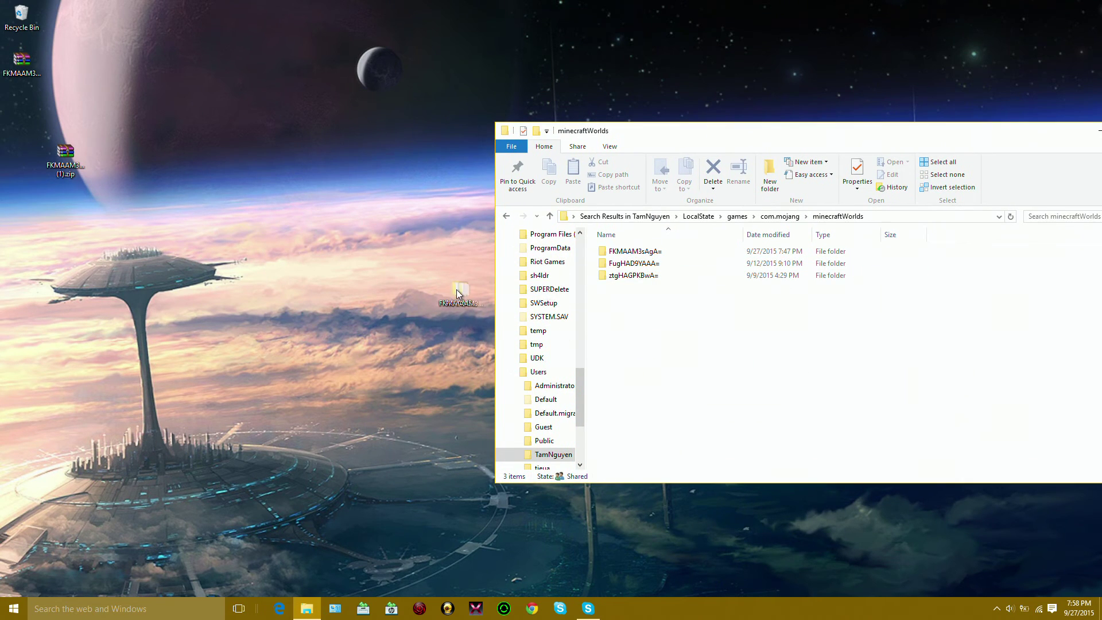
right_click(652, 255)
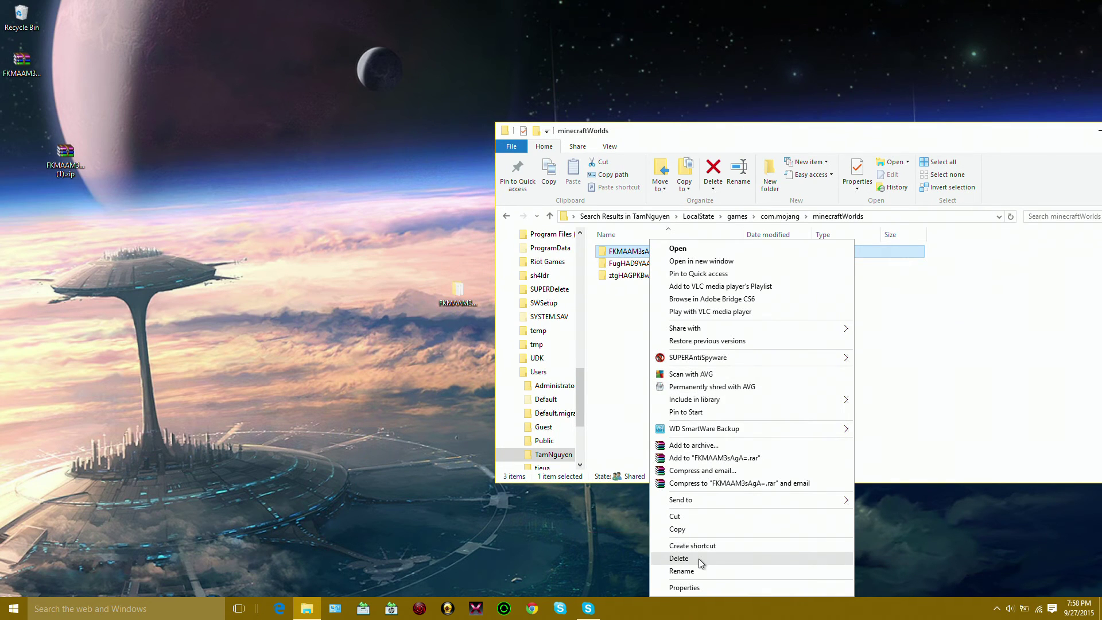
click(698, 559)
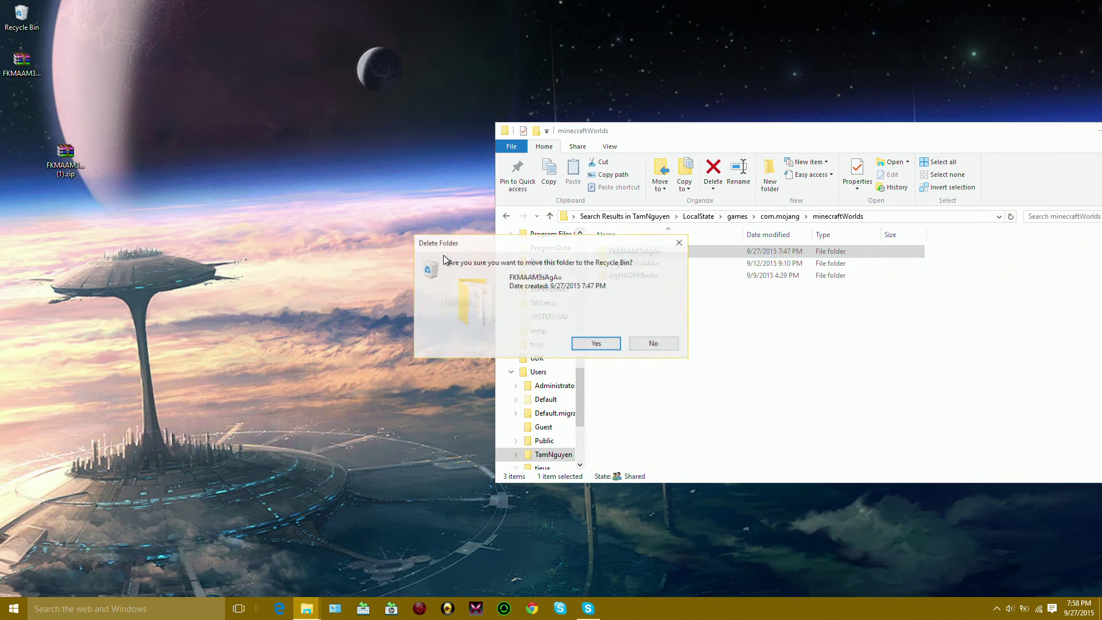
click(598, 344)
drag(464, 298, 665, 337)
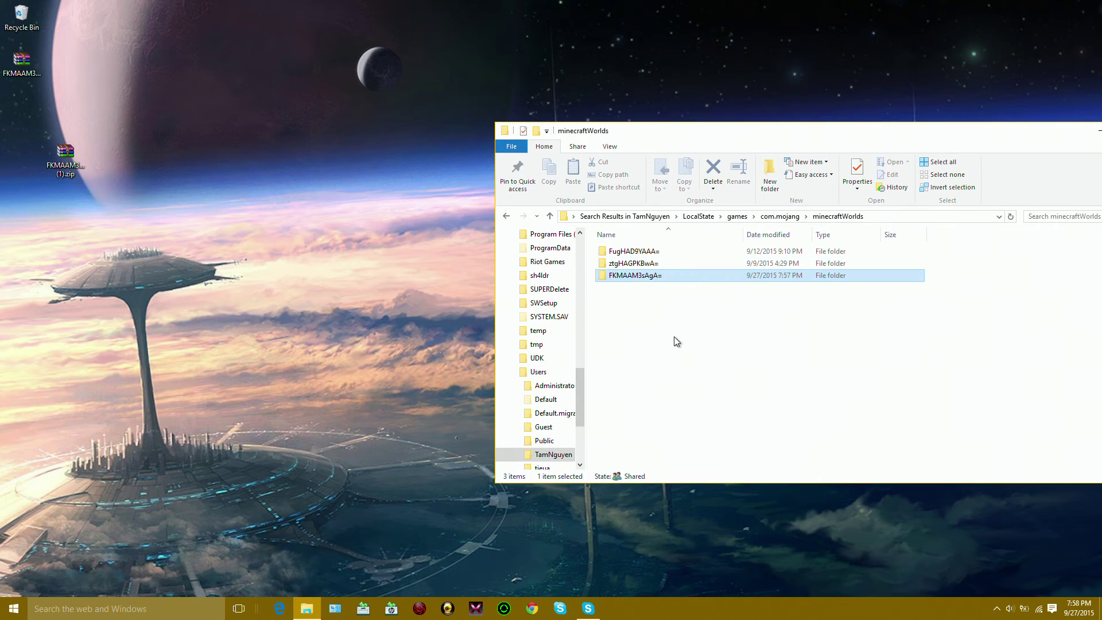
Close the File Explorer window
drag(803, 125, 571, 95)
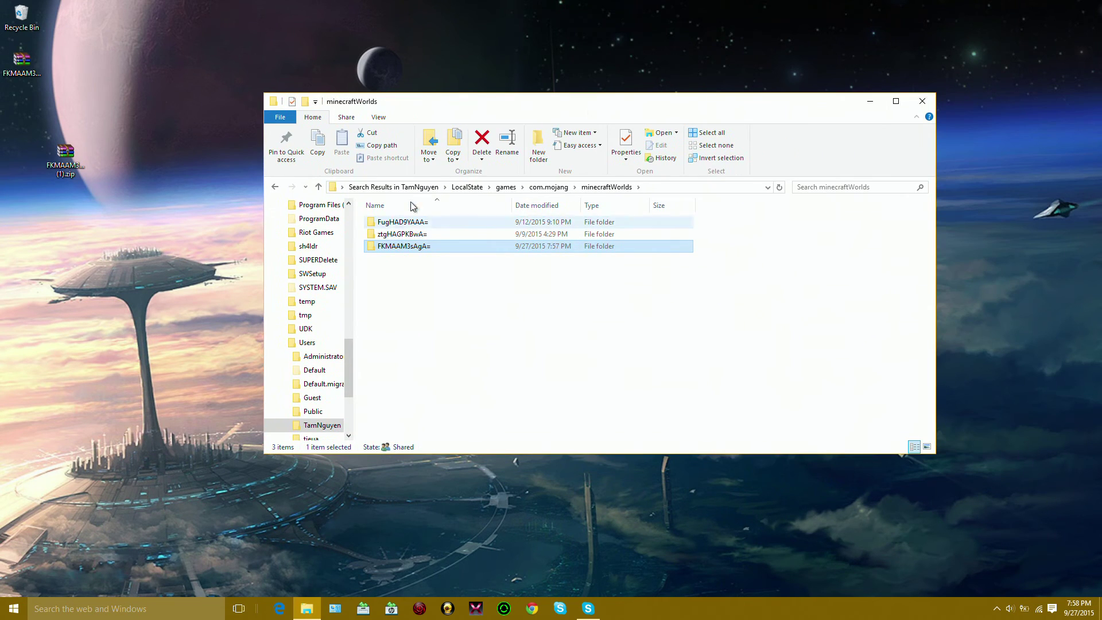
click(930, 104)
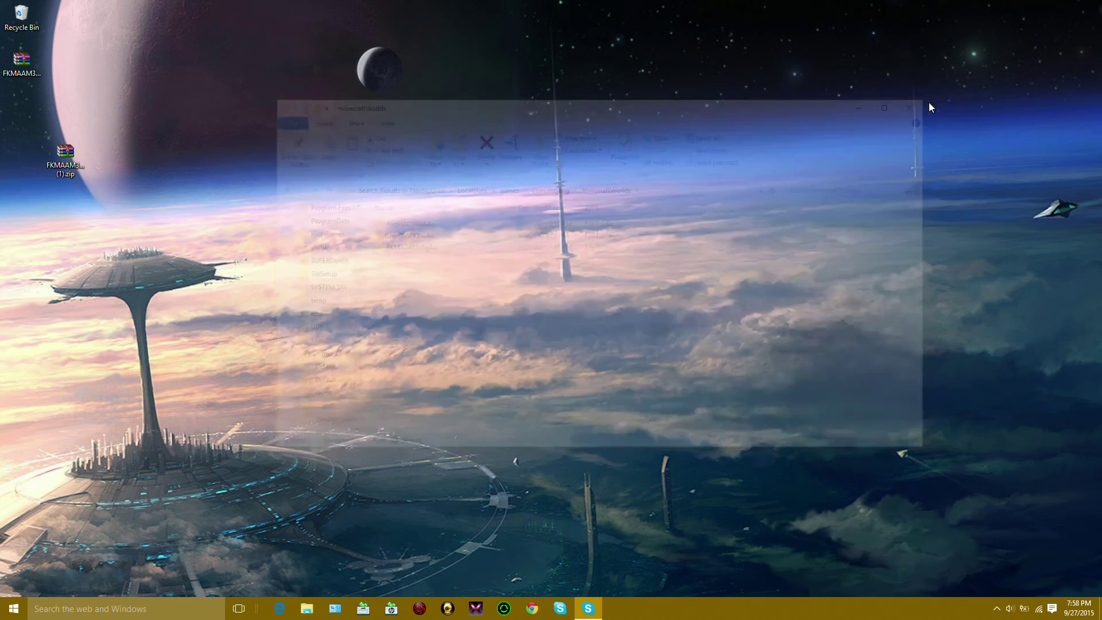
drag(393, 242, 499, 350)
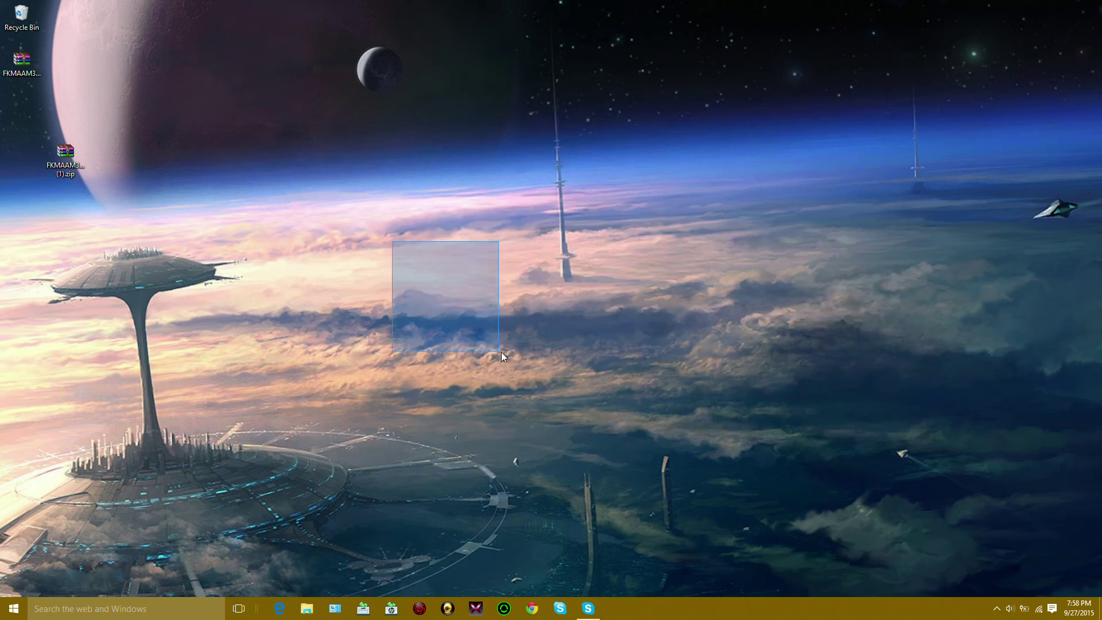
click(13, 609)
Launch Minecraft from the Start menu and choose Play to reach the saved worlds
click(301, 459)
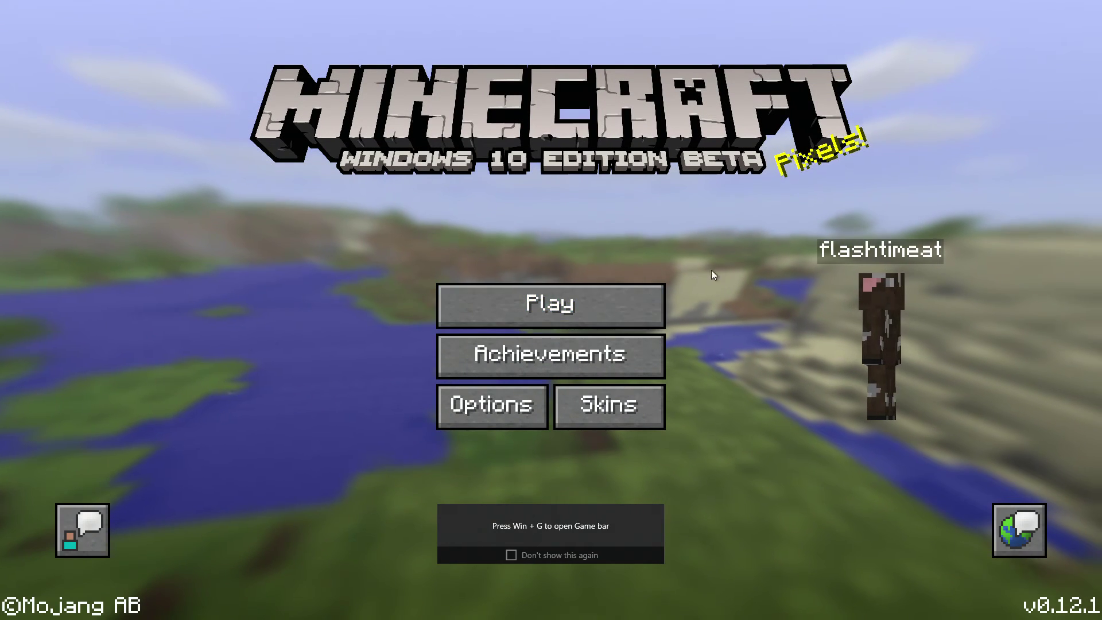
click(652, 303)
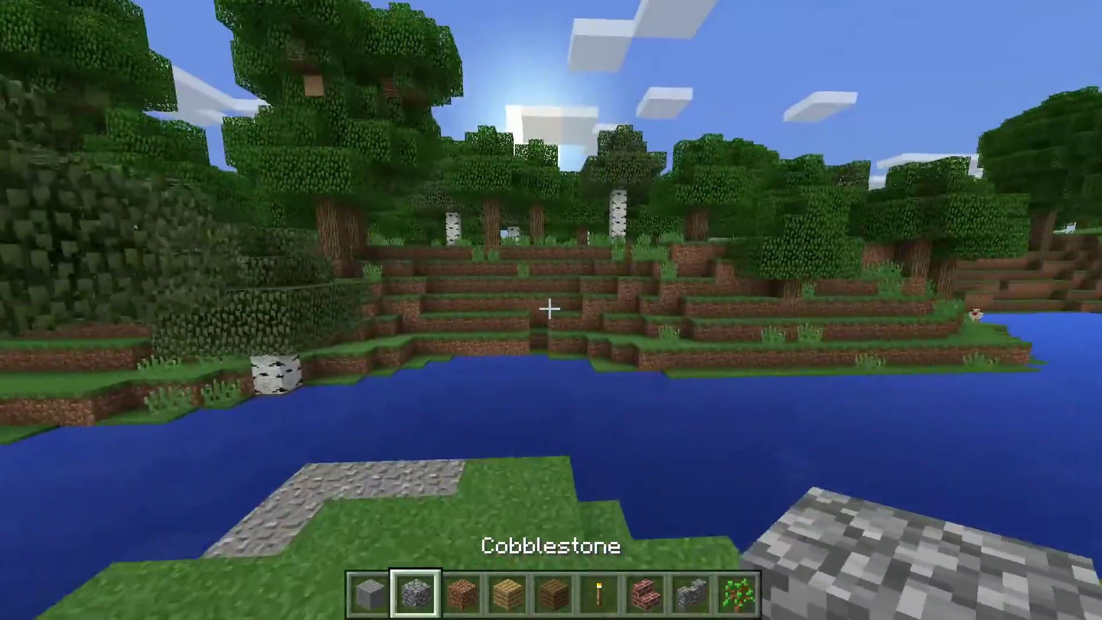
Cycle the held block through Oak Planks, Spruce Planks and Brick Stairs, then descend
key(4)
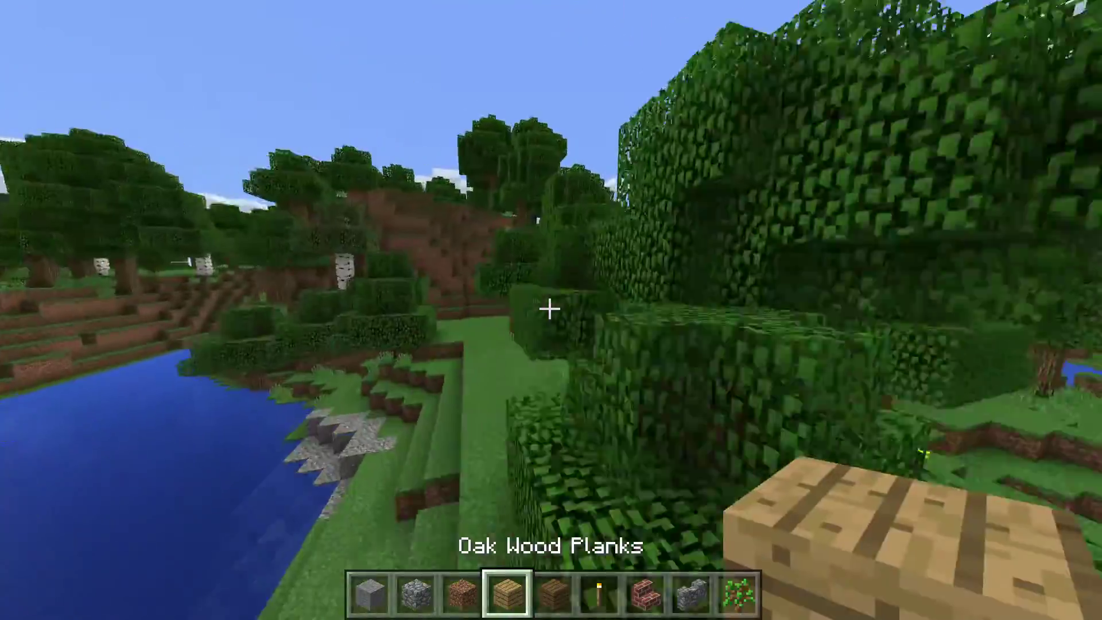
key(5)
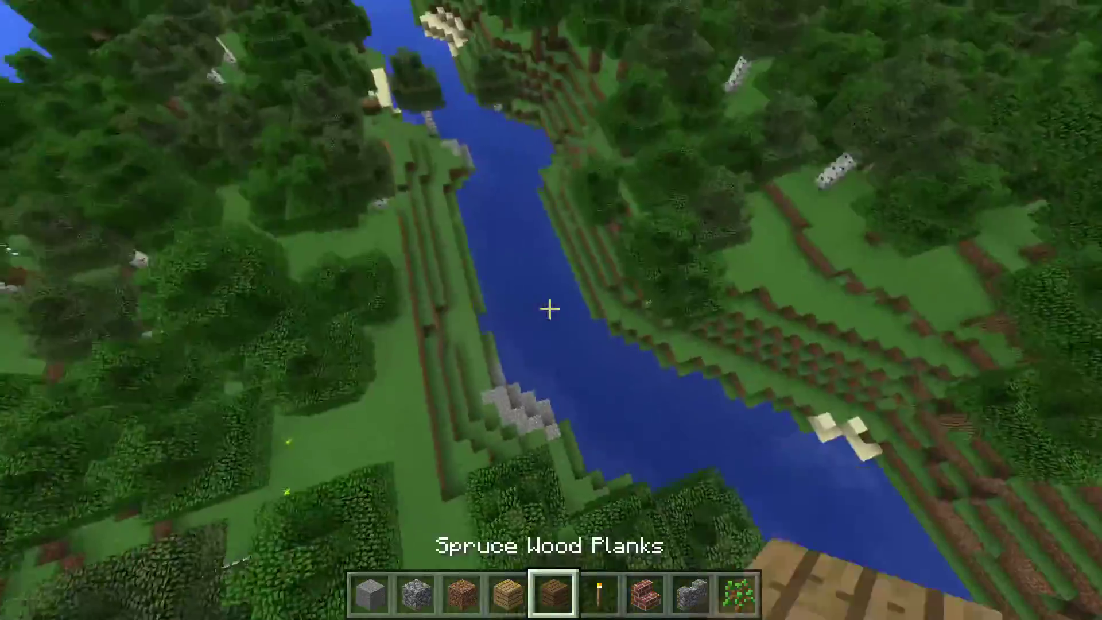
key(7)
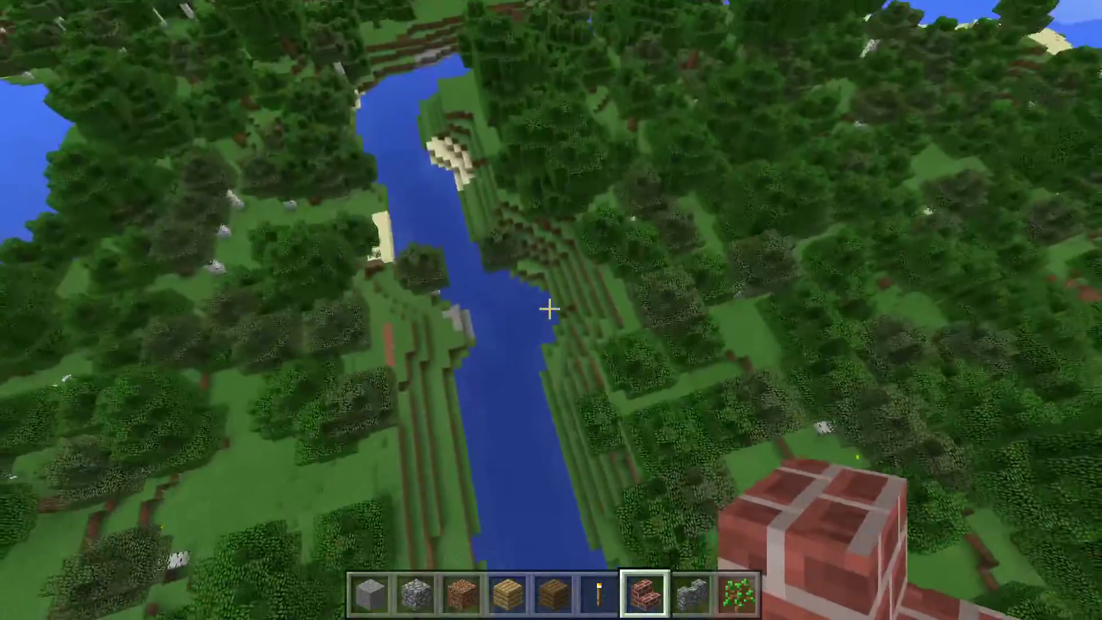
scroll(551, 308, down, 1)
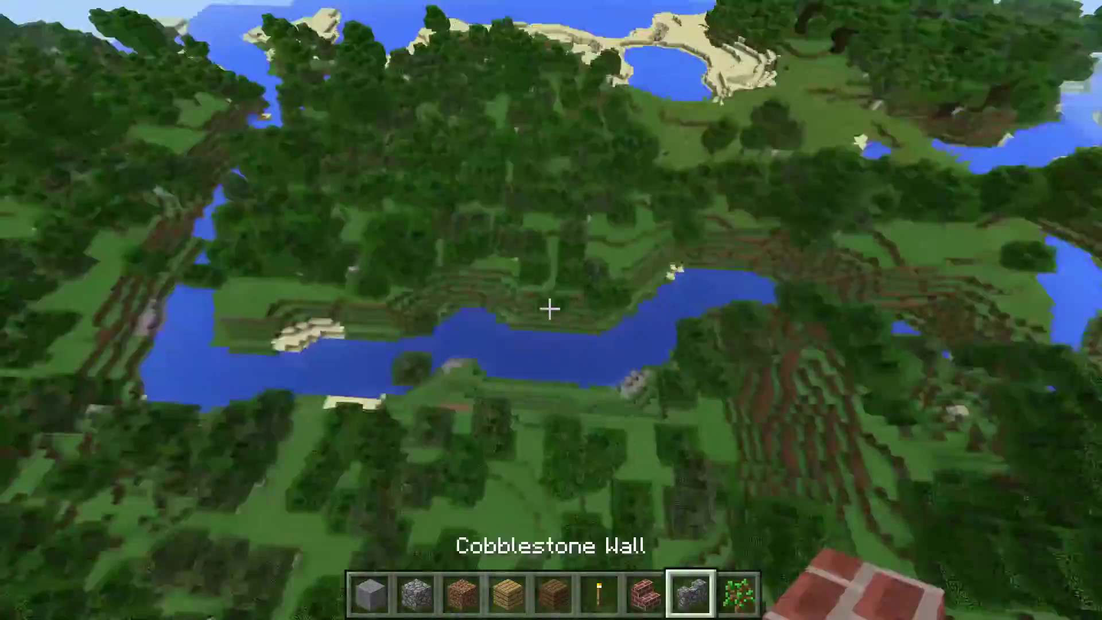
scroll(551, 308, down, 1)
scroll(550, 309, down, 1)
scroll(551, 309, down, 1)
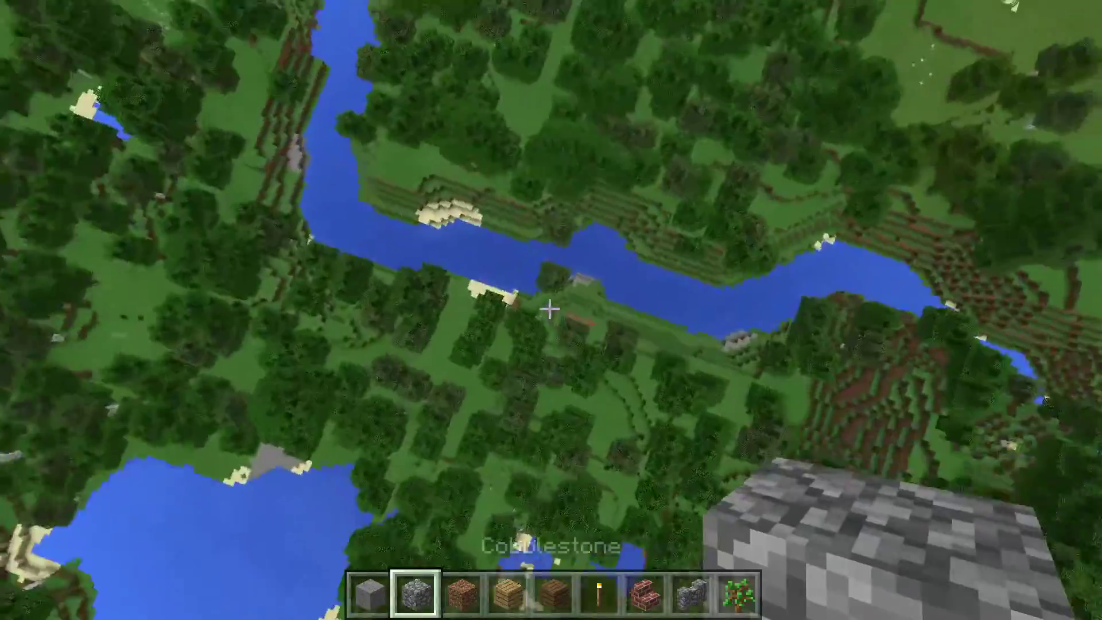
key(shift)
key(shift)
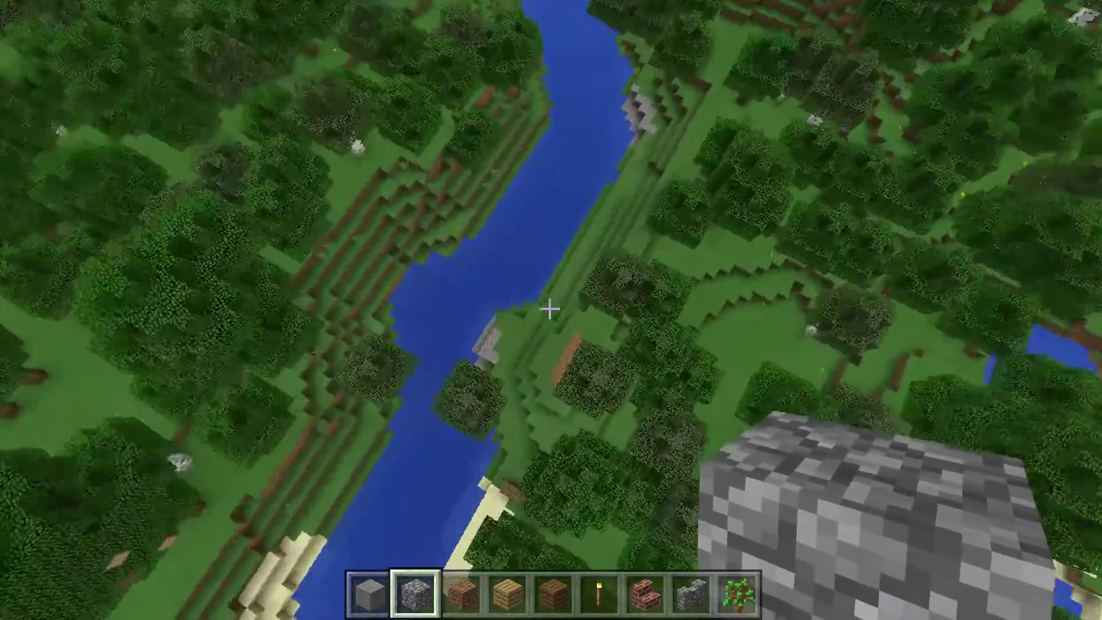
Fly forward through the treetops and across the river toward the cow
key(w)
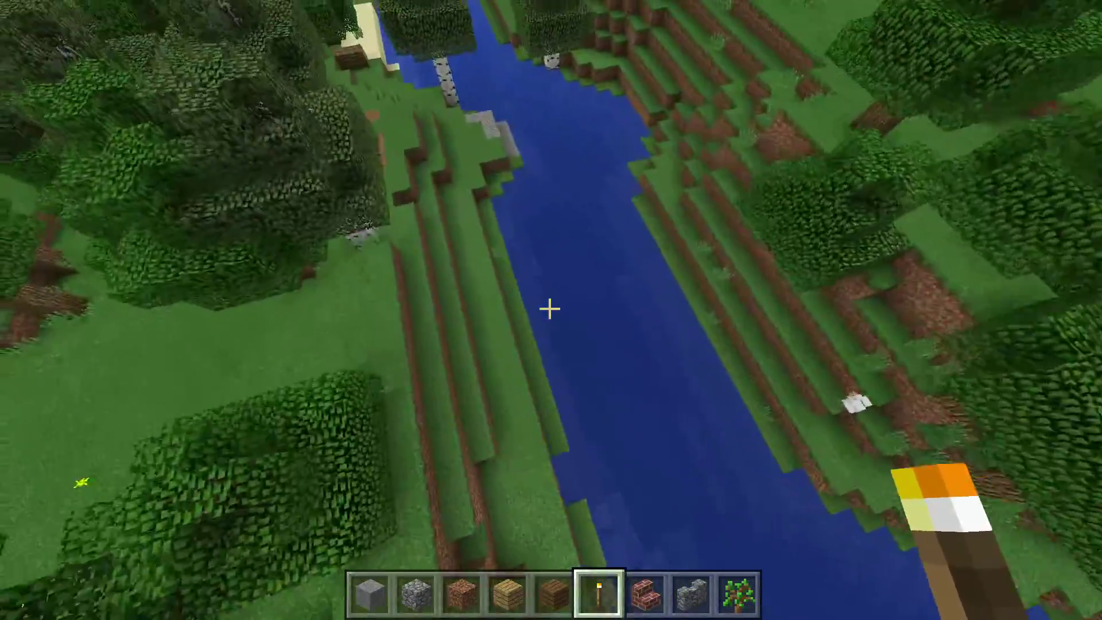
key(w)
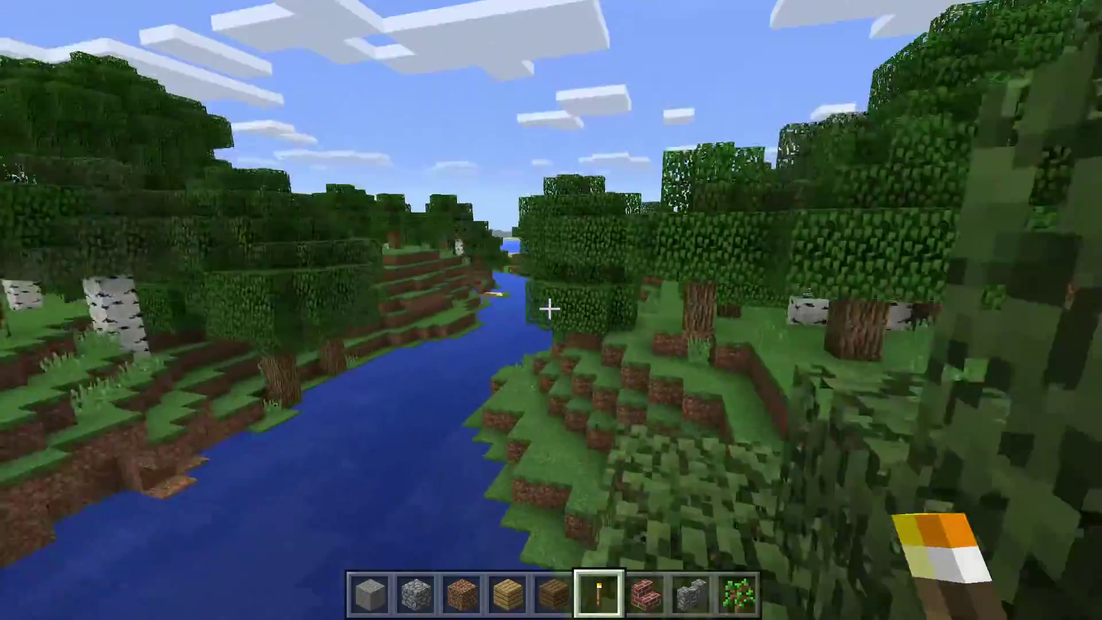
key(w)
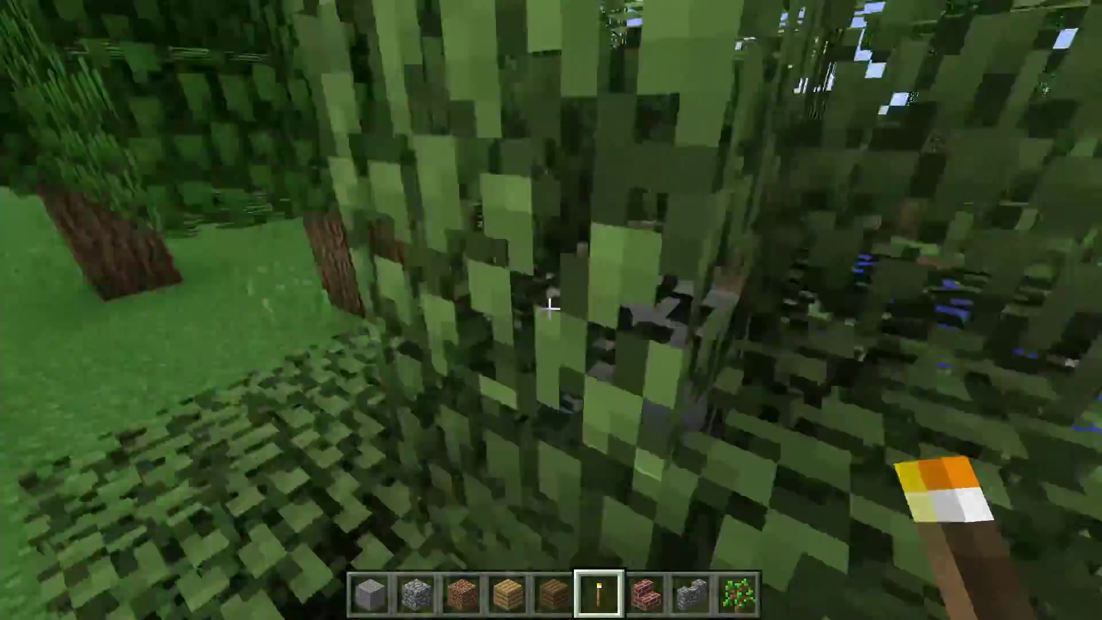
key(w)
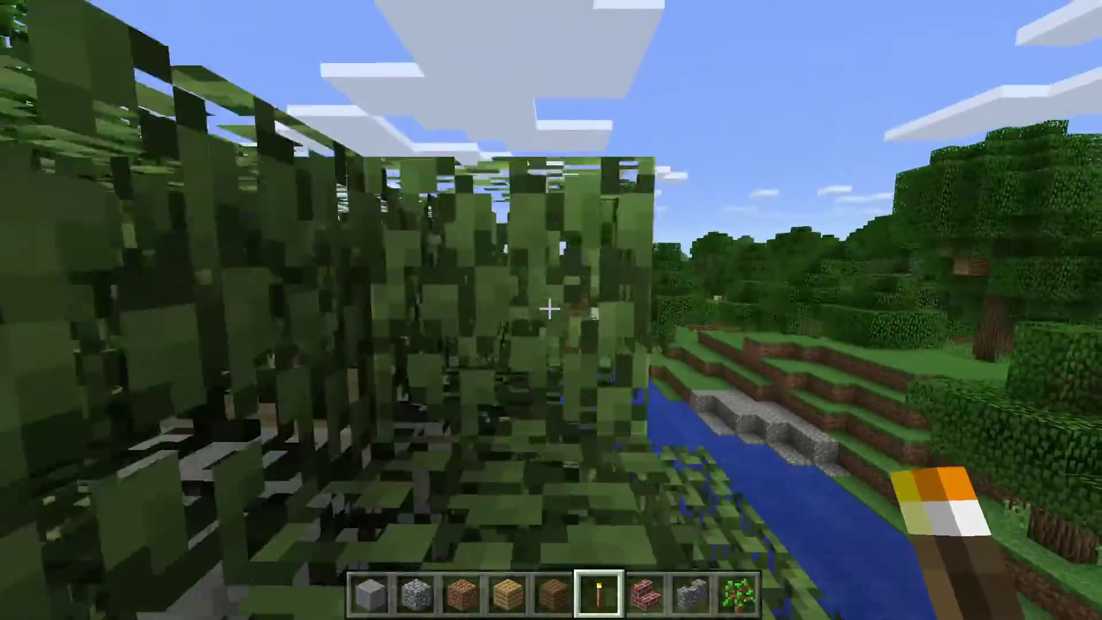
key(w)
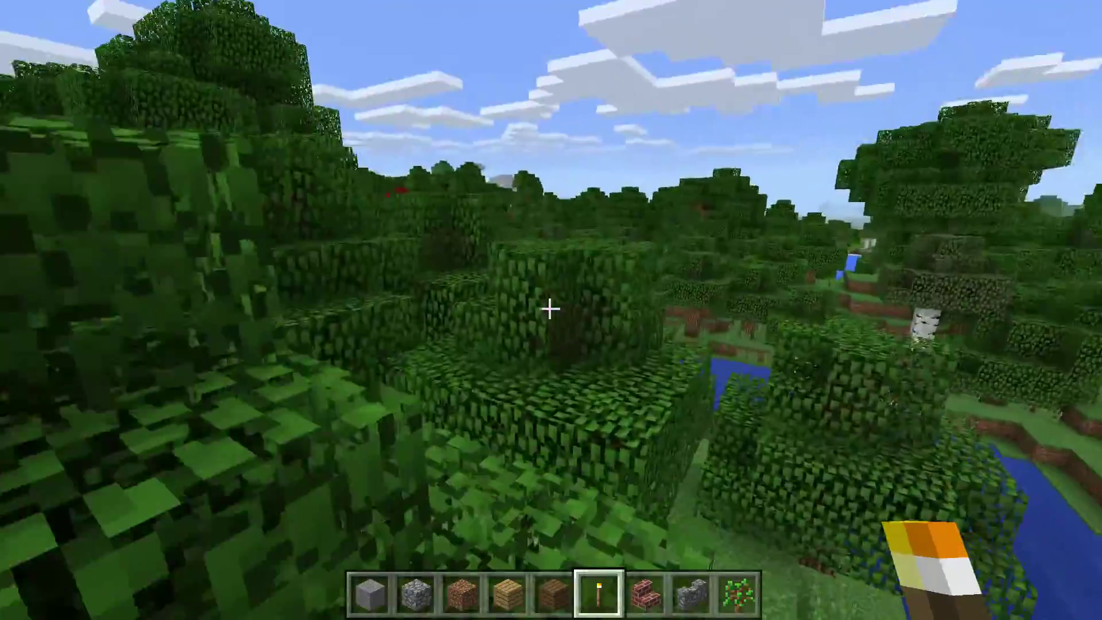
key(w)
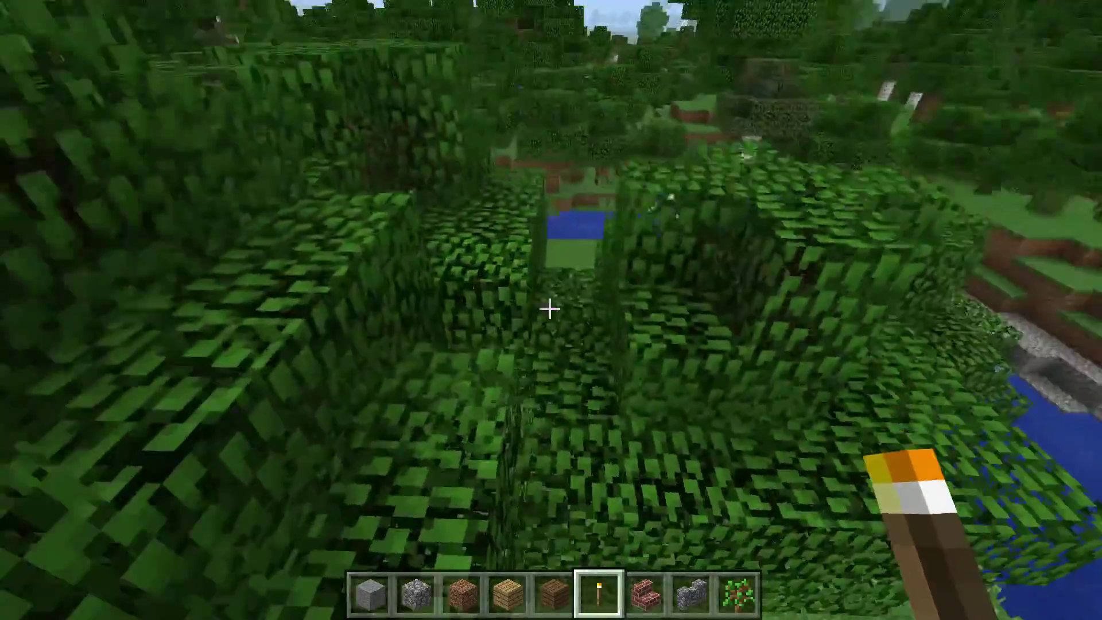
key(w)
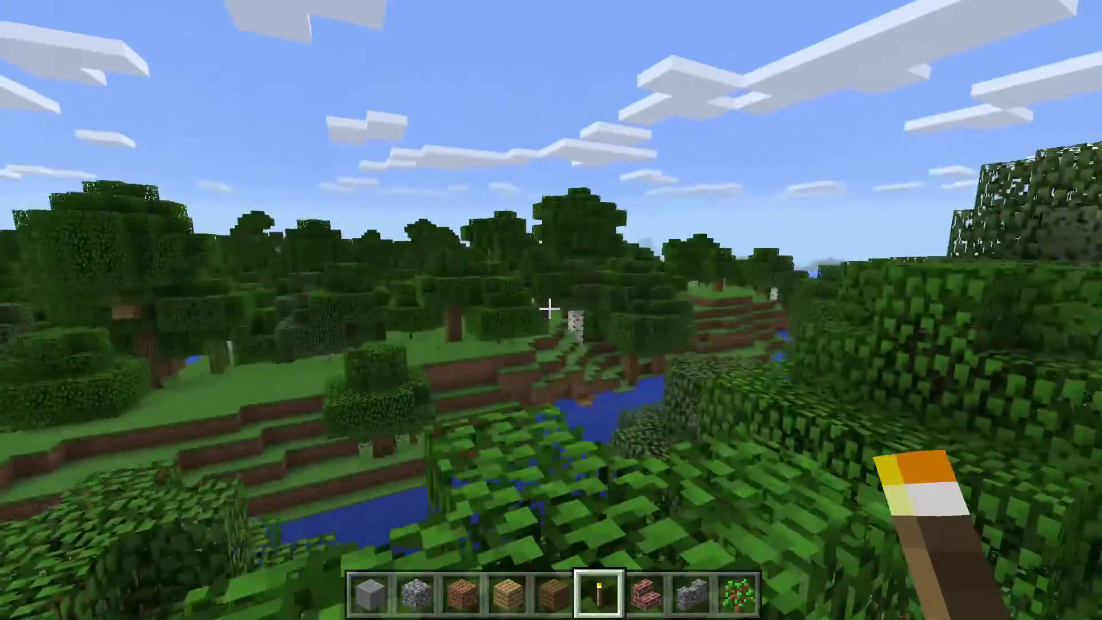
key(w)
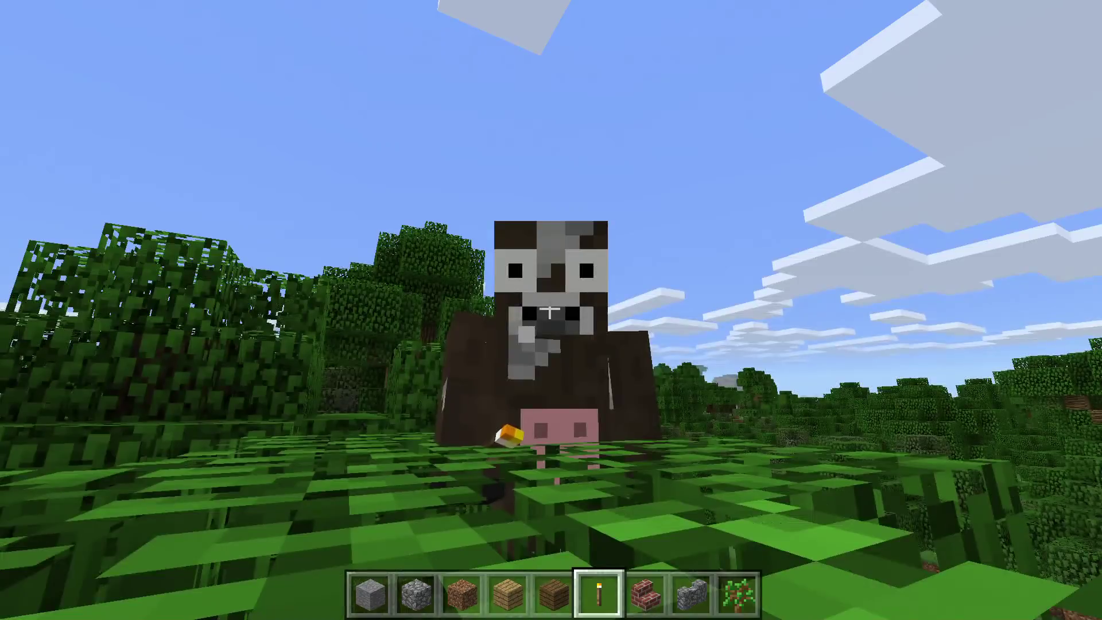